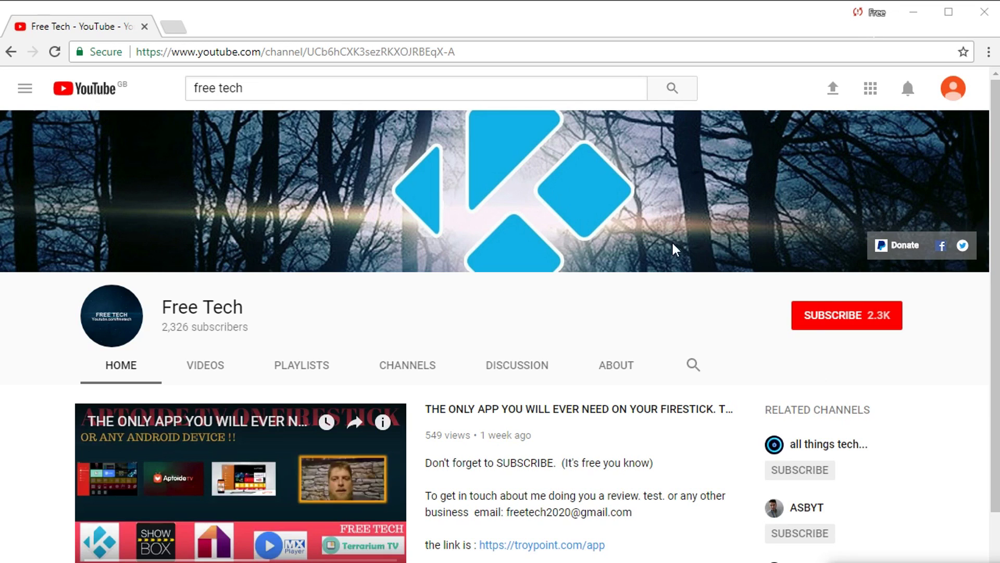
# - Subscribe to the Free Tech channel and turn off its notifications for every new video
pyautogui.click(856, 318)
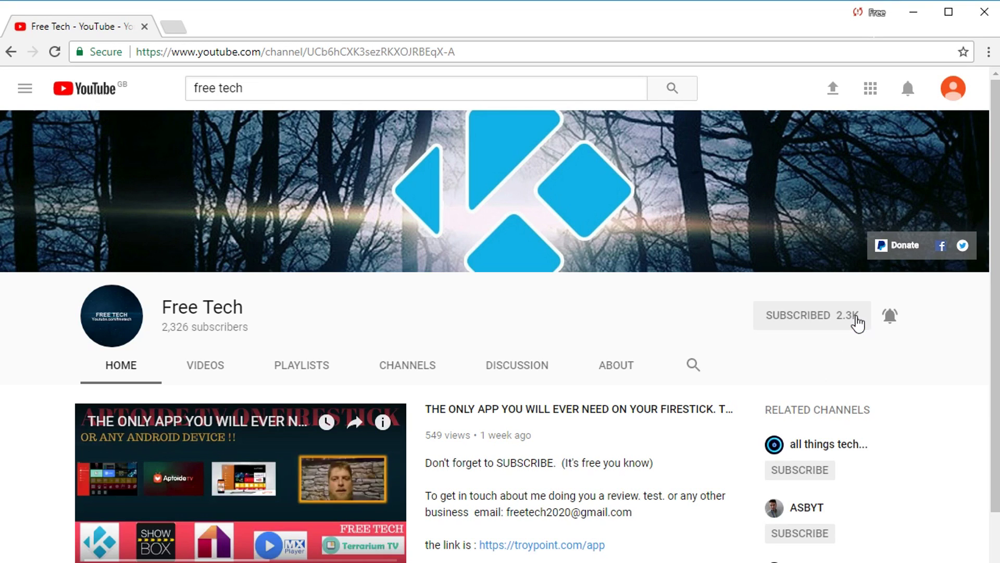
pyautogui.click(892, 322)
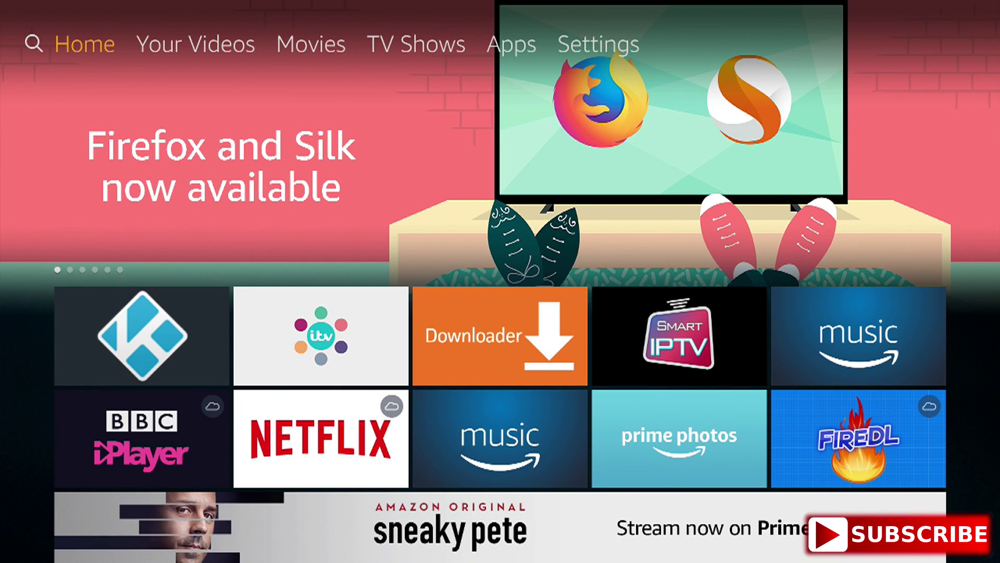
# - Check in Settings > Device > Developer Options that ADB debugging and Apps from Unknown Sources are ON
pyautogui.press('Right')
pyautogui.press('Right')
pyautogui.press('Right')
pyautogui.press('Right')
pyautogui.press('Right')
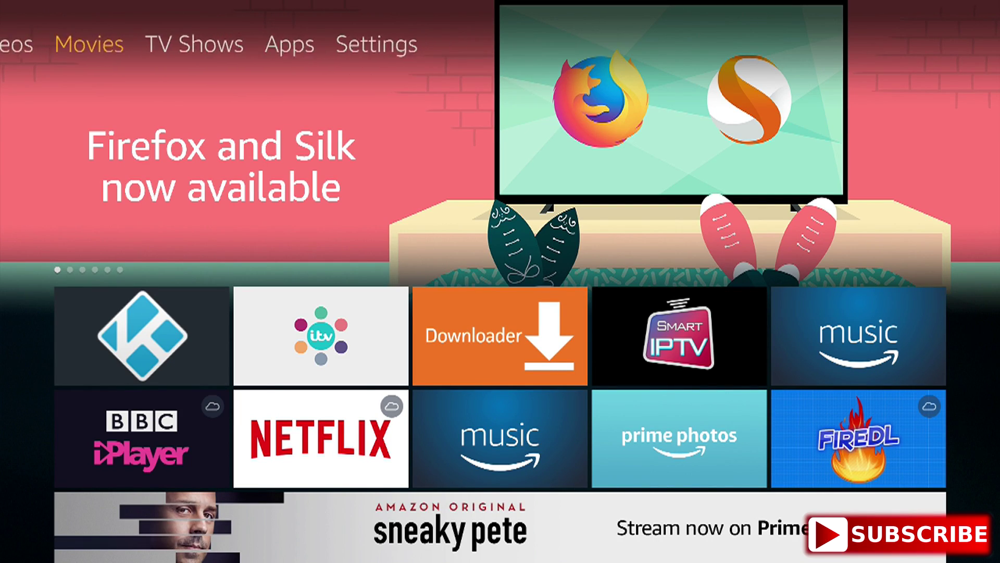
pyautogui.press('Down')
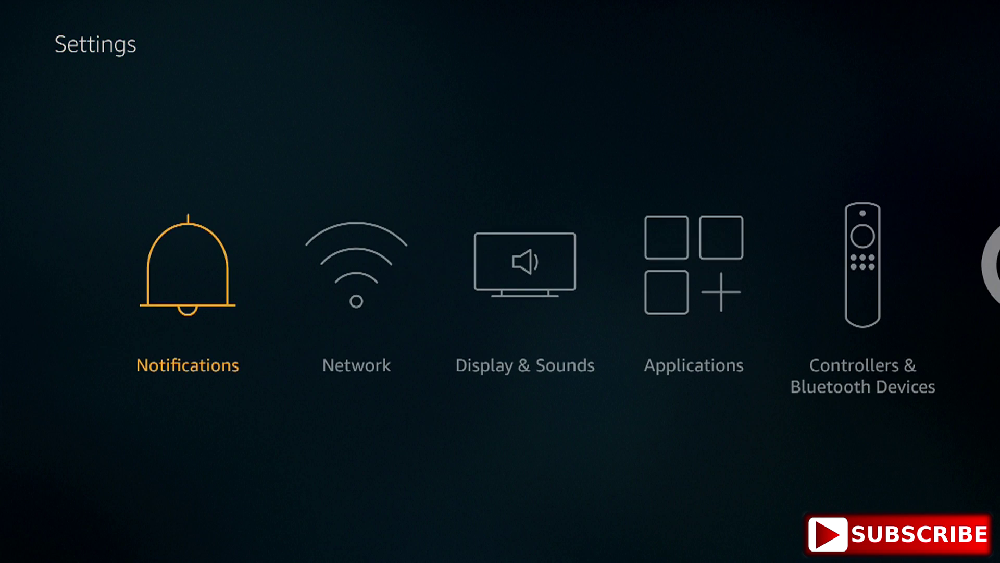
pyautogui.press('Right')
pyautogui.press('Right')
pyautogui.press('Right')
pyautogui.press('Right')
pyautogui.press('Right')
pyautogui.press('Right')
pyautogui.press('Right')
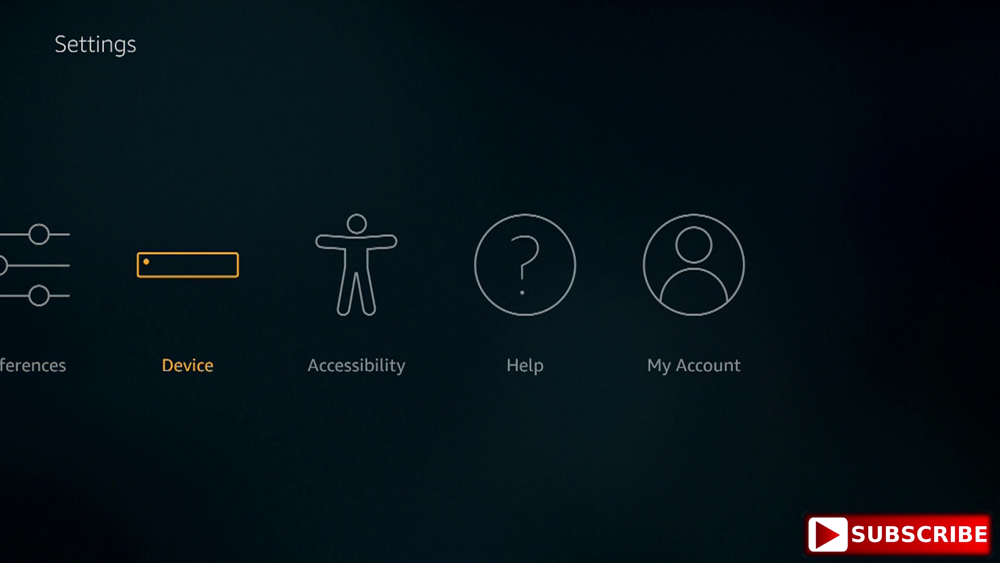
pyautogui.press('Return')
pyautogui.press('Down')
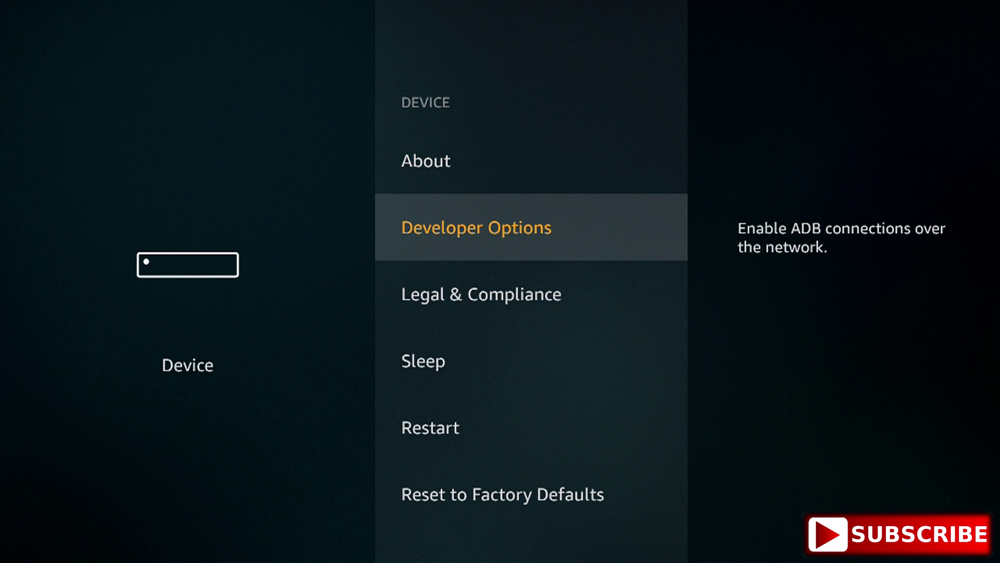
pyautogui.press('Return')
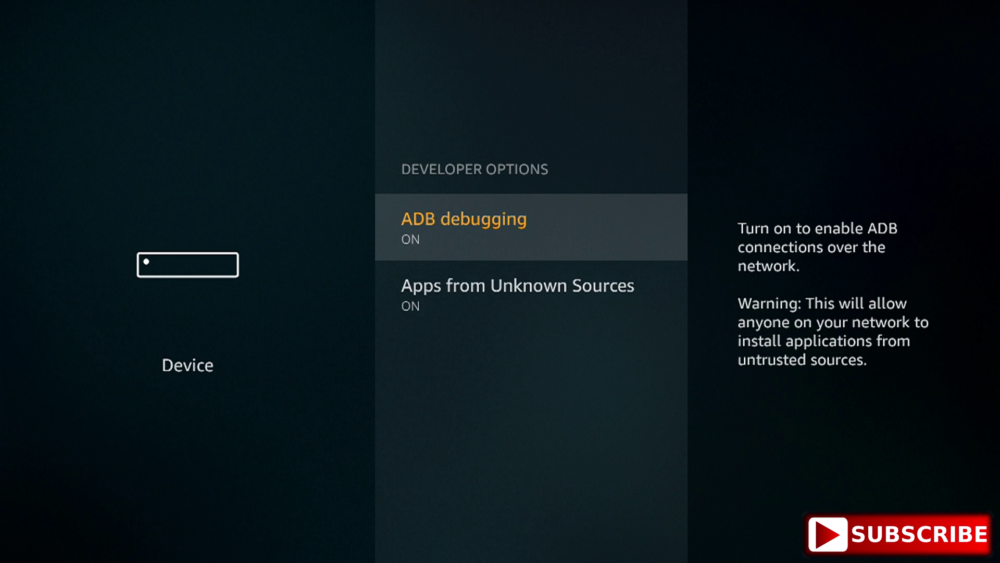
pyautogui.press('Down')
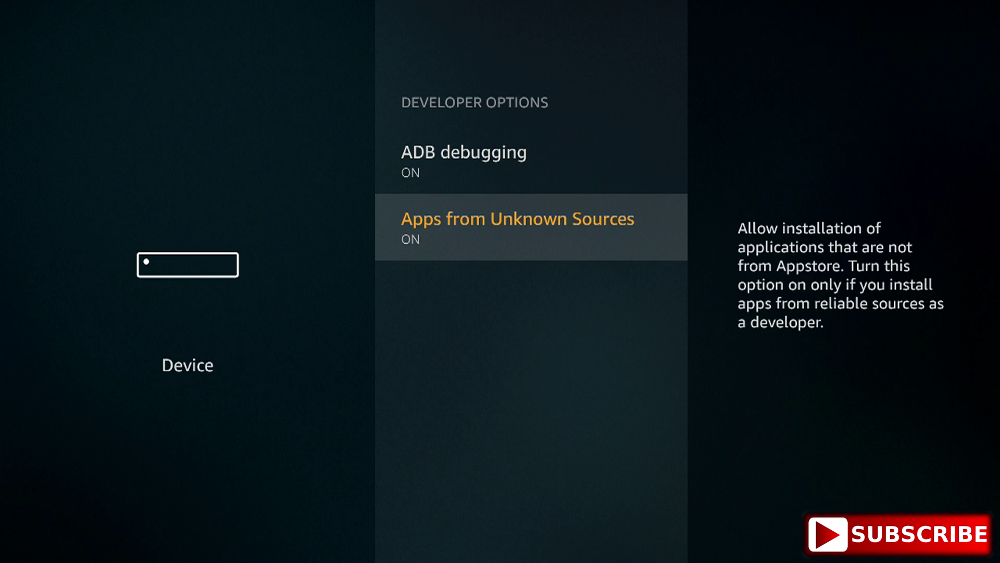
pyautogui.press('Escape')
pyautogui.press('Escape')
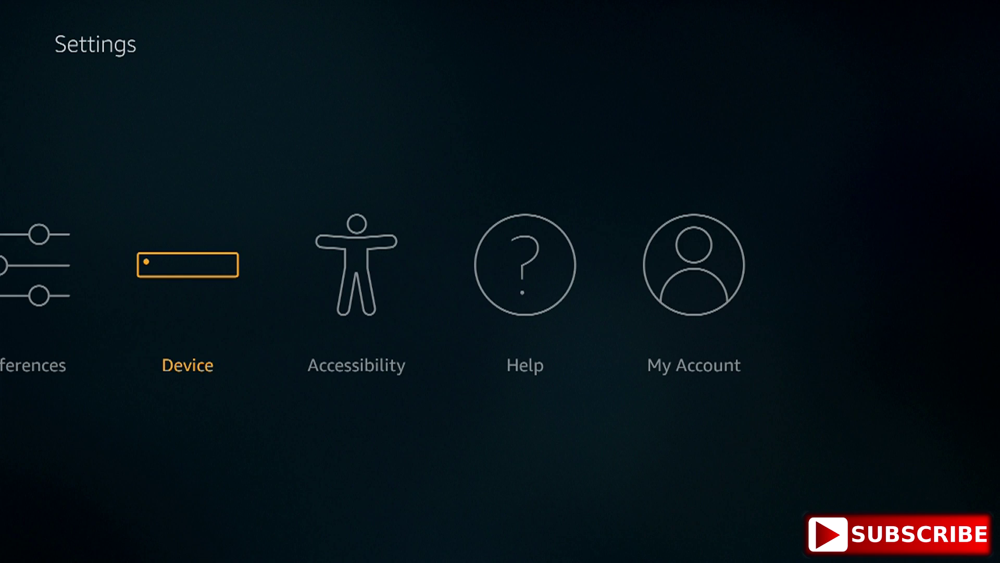
pyautogui.press('Left')
pyautogui.press('Left')
pyautogui.press('Left')
pyautogui.press('Left')
pyautogui.press('Left')
pyautogui.press('Left')
pyautogui.press('Left')
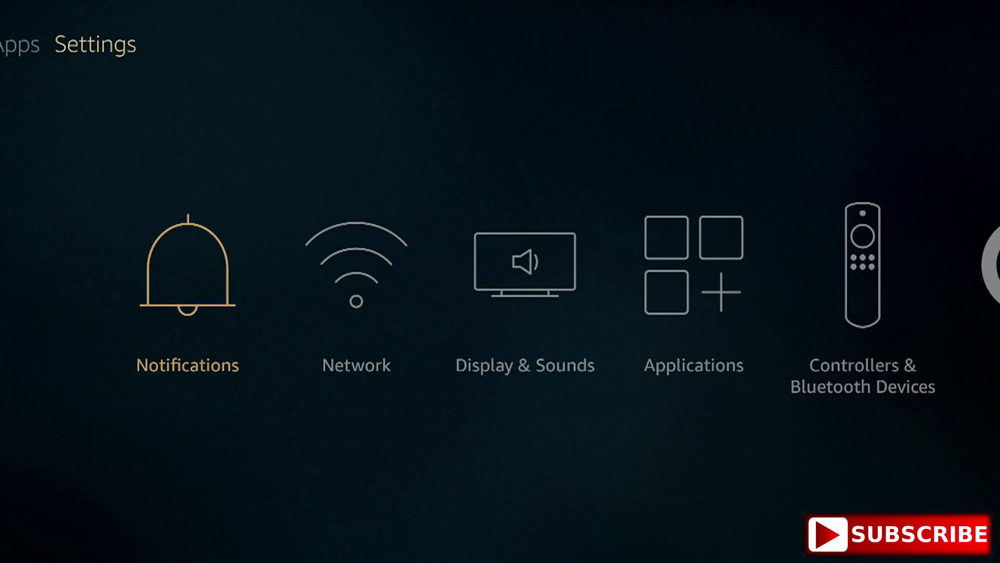
# - Return to the Home screen and open the search screen
pyautogui.press('Up')
pyautogui.press('Left')
pyautogui.press('Left')
pyautogui.press('Left')
pyautogui.press('Left')
pyautogui.press('Left')
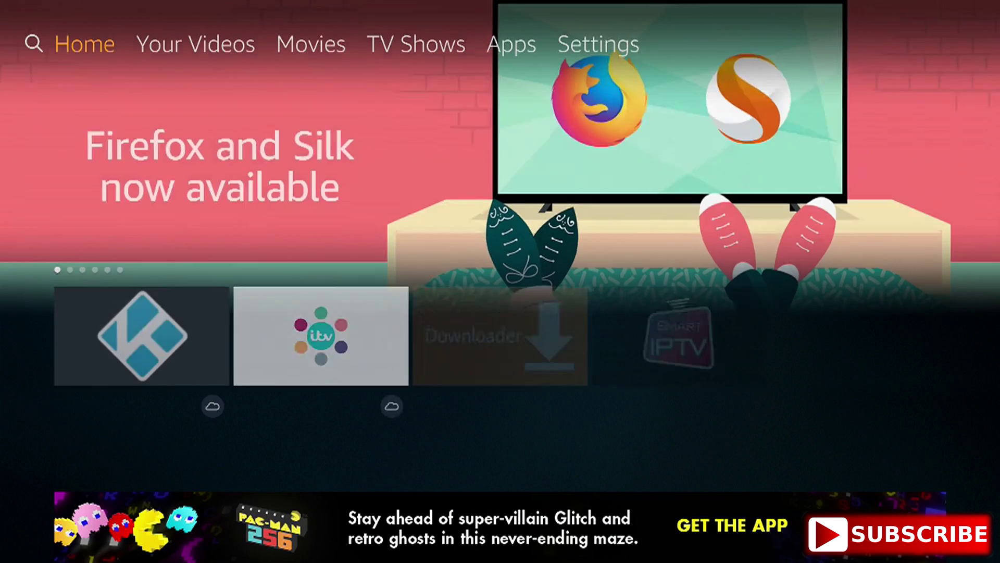
pyautogui.press('Down')
pyautogui.press('Right')
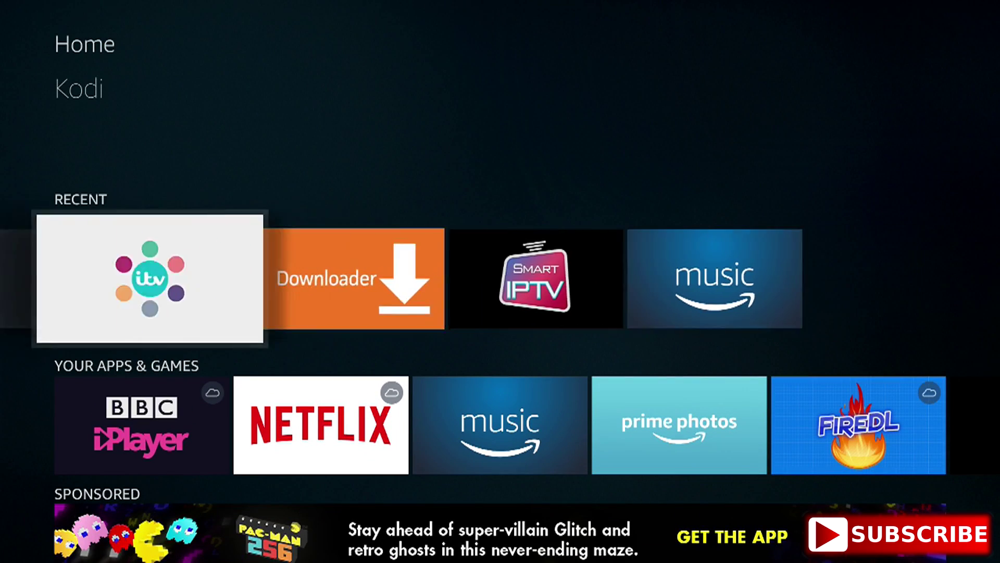
pyautogui.press('Right')
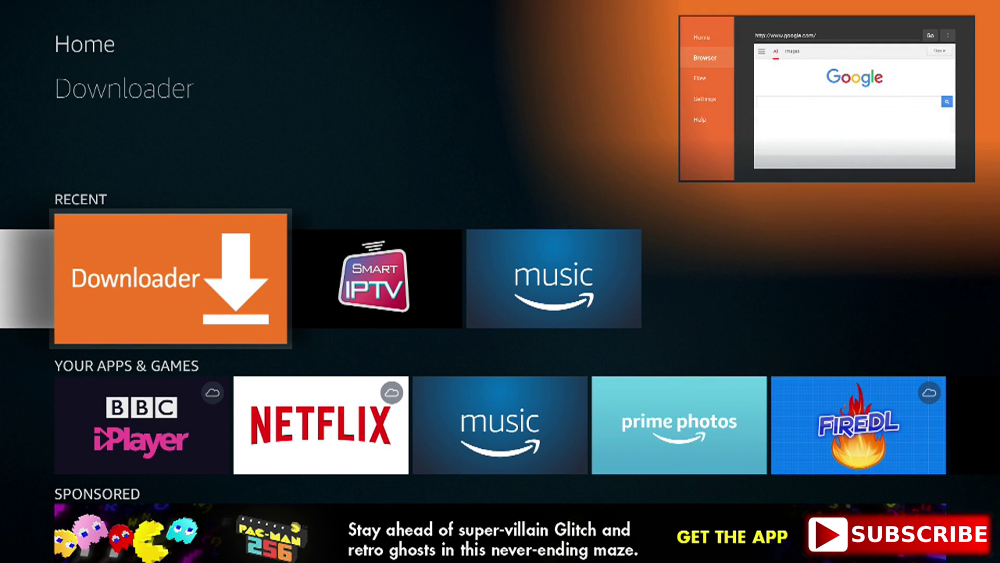
pyautogui.press('Up')
pyautogui.press('Left')
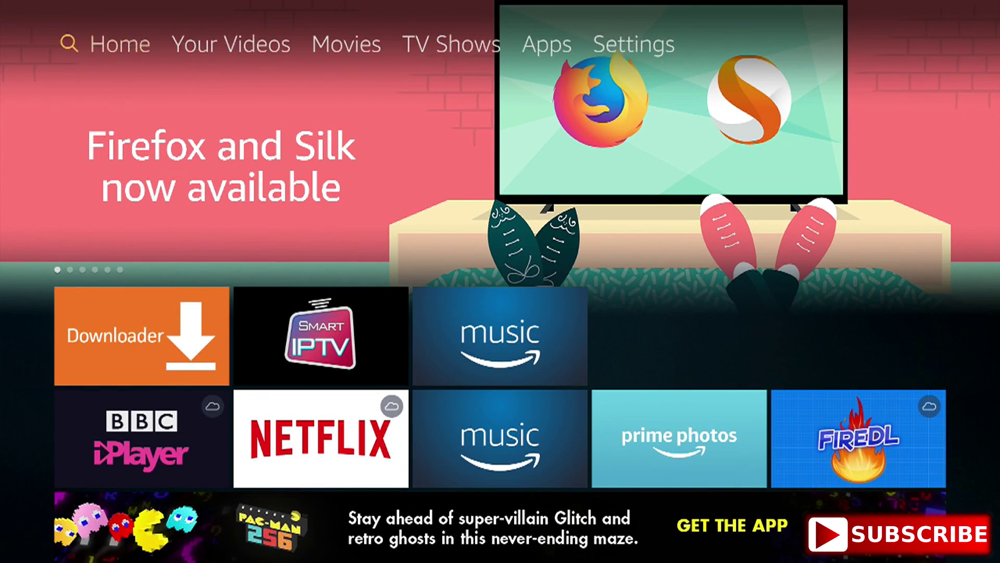
# - Start spelling 'Downl' on the on-screen search keyboard
pyautogui.press('Down')
pyautogui.press('Right')
pyautogui.press('Right')
pyautogui.press('Right')
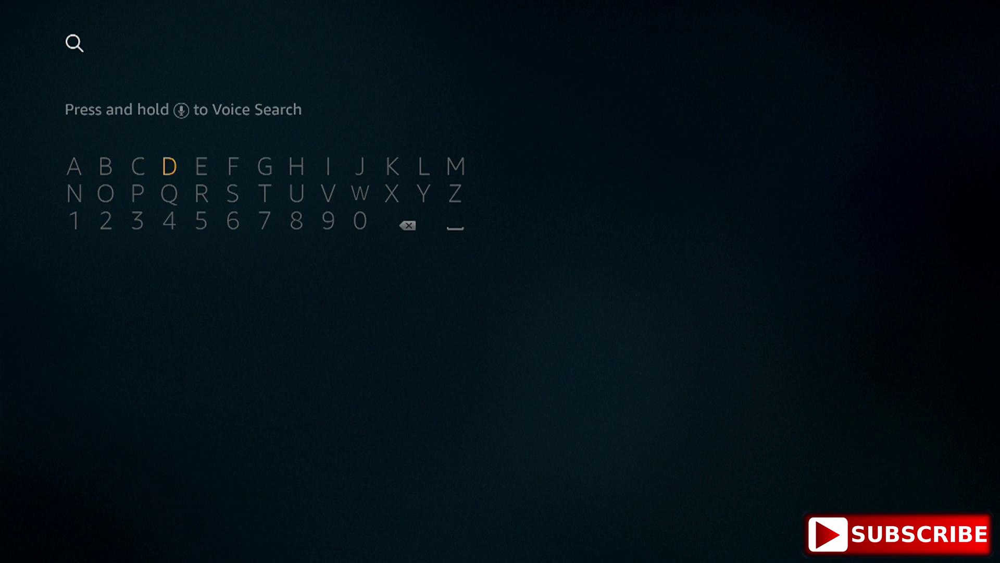
pyautogui.press('Return')
pyautogui.press('Down')
pyautogui.press('Left')
pyautogui.press('Left')
pyautogui.press('Return')
pyautogui.press('Left')
pyautogui.press('Left')
pyautogui.press('Left')
pyautogui.press('Left')
pyautogui.press('Left')
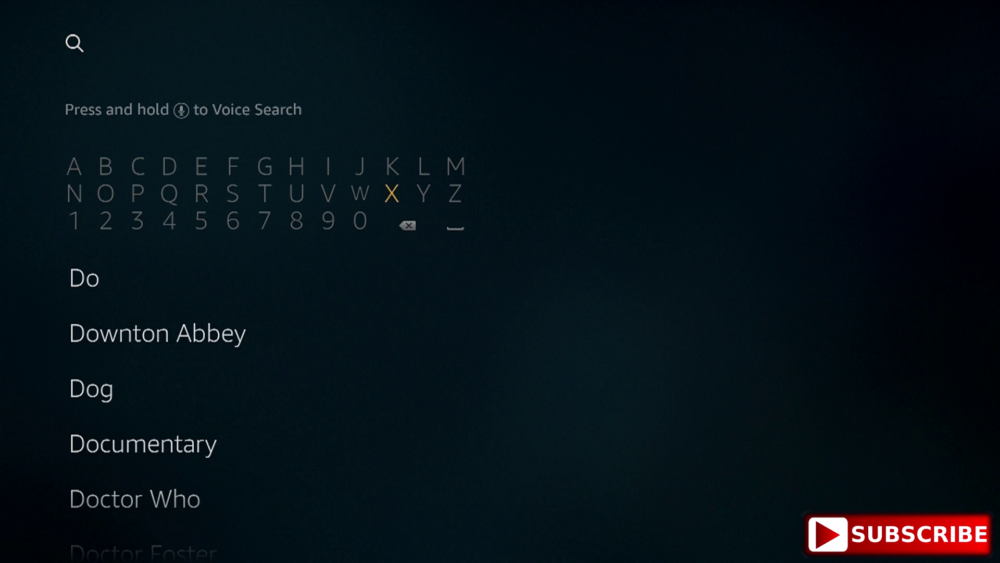
pyautogui.press('Return')
pyautogui.press('Left')
pyautogui.press('Left')
pyautogui.press('Left')
pyautogui.press('Left')
pyautogui.press('Left')
pyautogui.press('Left')
pyautogui.press('Left')
pyautogui.press('Left')
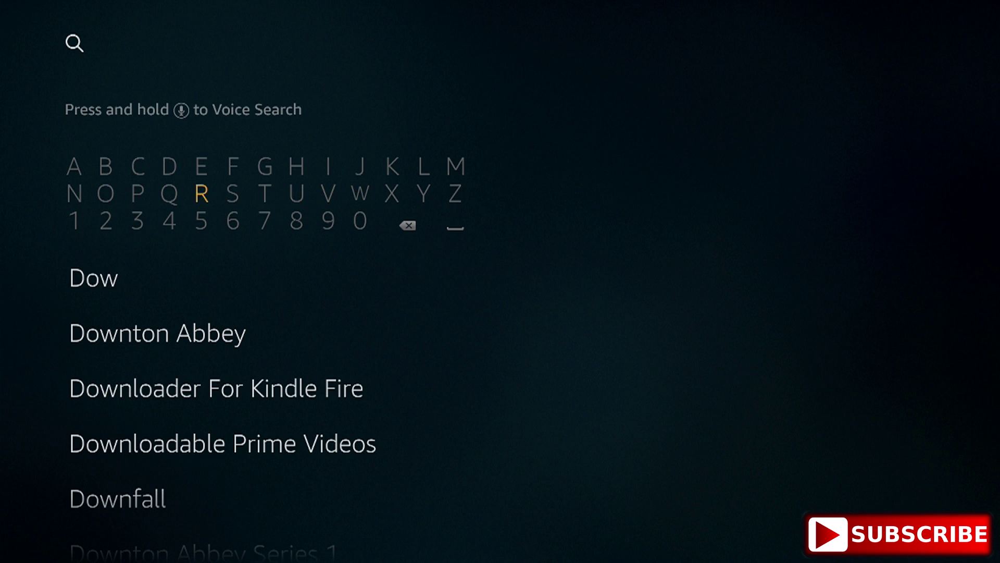
pyautogui.press('Left')
pyautogui.press('Return')
pyautogui.press('Left')
pyautogui.press('Left')
pyautogui.press('Up')
pyautogui.press('Return')
pyautogui.press('Right')
pyautogui.press('Right')
# - Finish spelling 'Downloader' and pick the Downloader suggestion to show its results
pyautogui.press('Right')
pyautogui.press('Down')
pyautogui.press('Return')
pyautogui.press('Left')
pyautogui.press('Up')
pyautogui.press('Return')
pyautogui.press('Right')
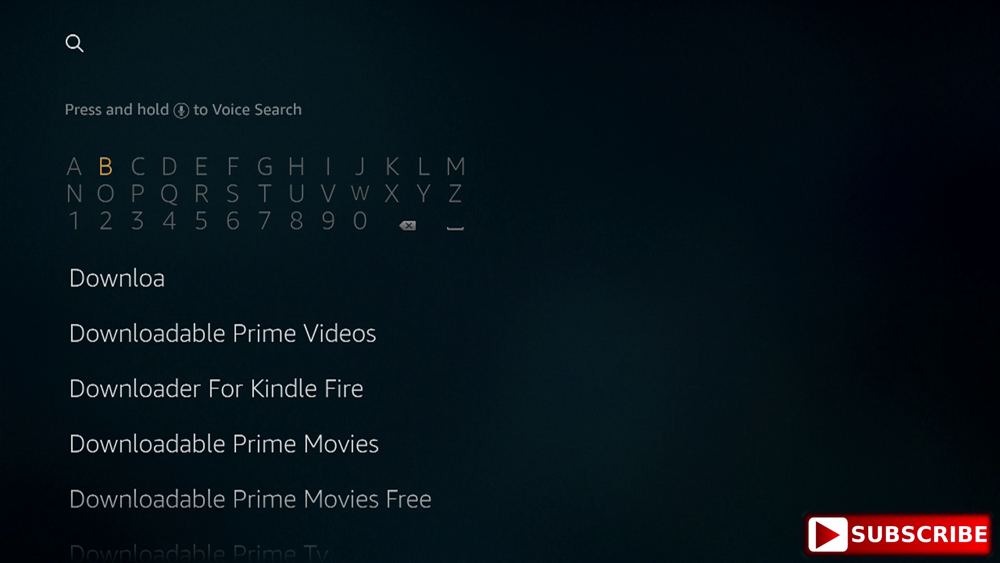
pyautogui.press('Right')
pyautogui.press('Right')
pyautogui.press('Return')
pyautogui.press('Right')
pyautogui.press('Return')
pyautogui.press('Right')
pyautogui.press('Down')
pyautogui.press('Left')
pyautogui.press('Return')
pyautogui.press('Down')
pyautogui.press('Down')
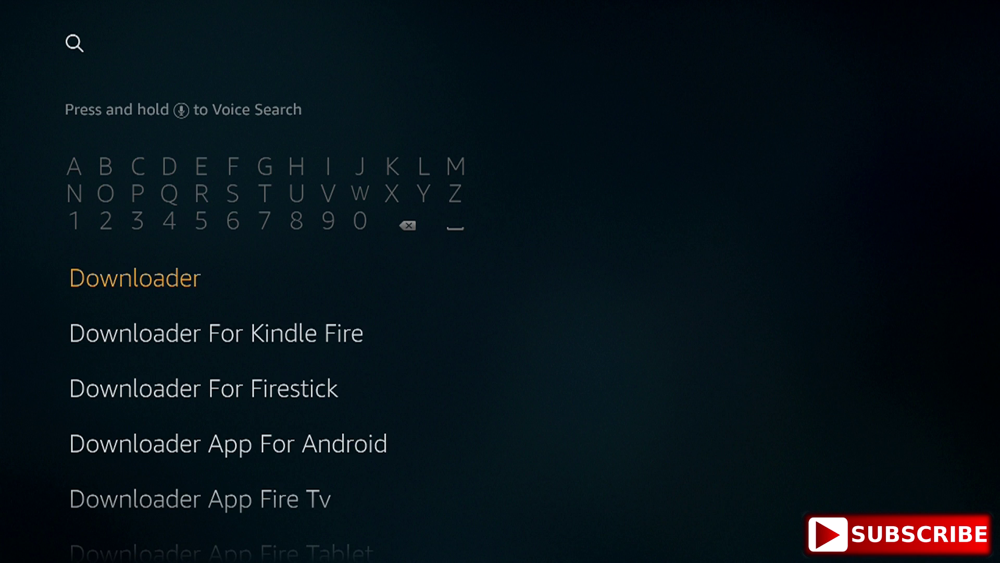
pyautogui.press('Return')
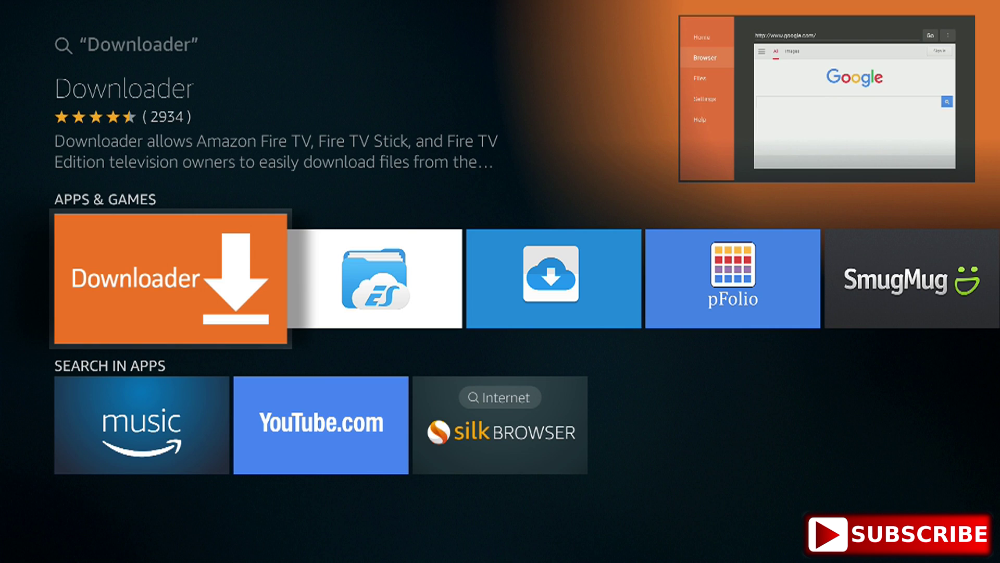
# - Leave the search results and go to Settings > Applications > Manage Installed Applications
pyautogui.press('Escape')
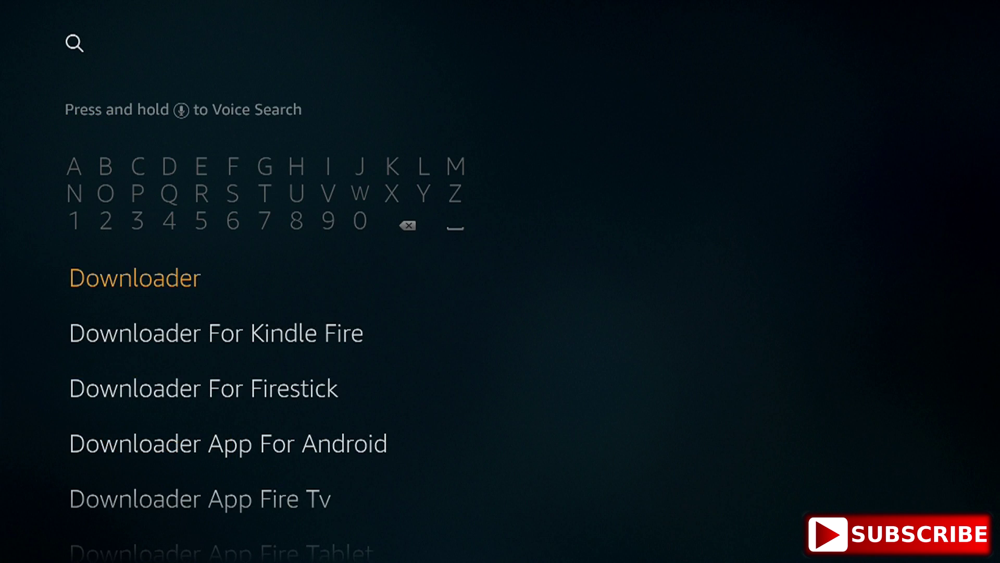
pyautogui.press('Up')
pyautogui.press('Right')
pyautogui.press('Right')
pyautogui.press('Right')
pyautogui.press('Right')
pyautogui.press('Right')
pyautogui.press('Right')
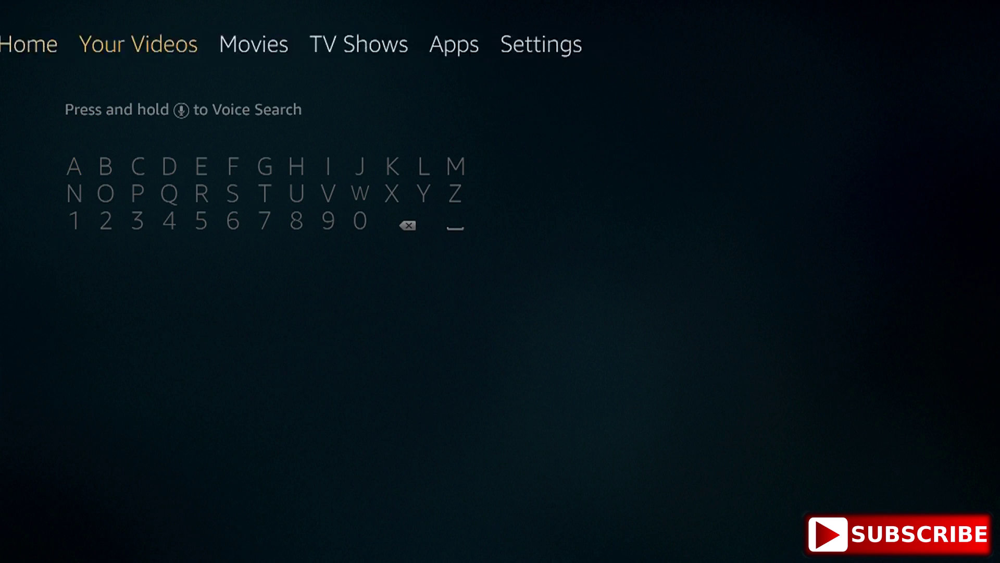
pyautogui.press('Down')
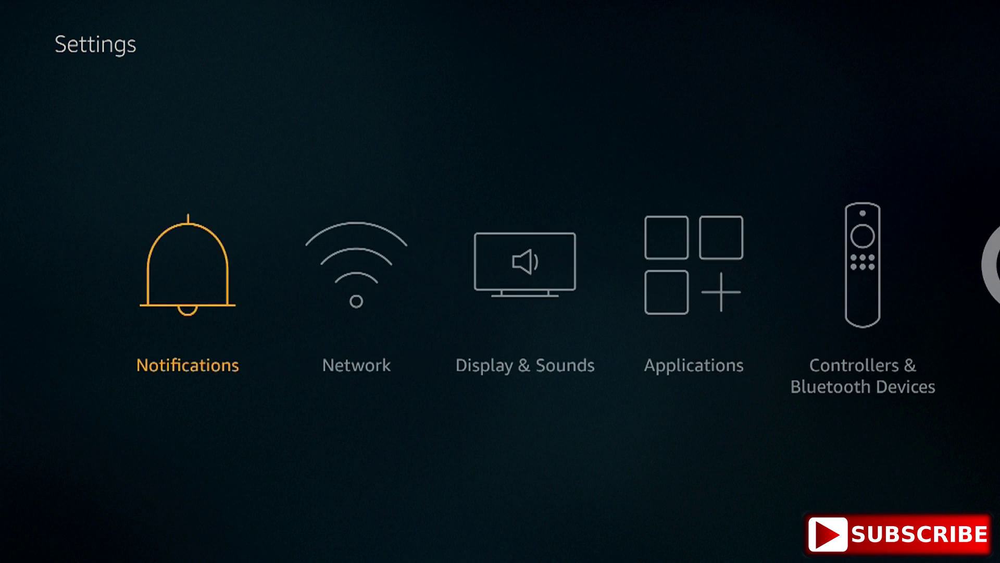
pyautogui.press('Right')
pyautogui.press('Right')
pyautogui.press('Right')
pyautogui.press('Return')
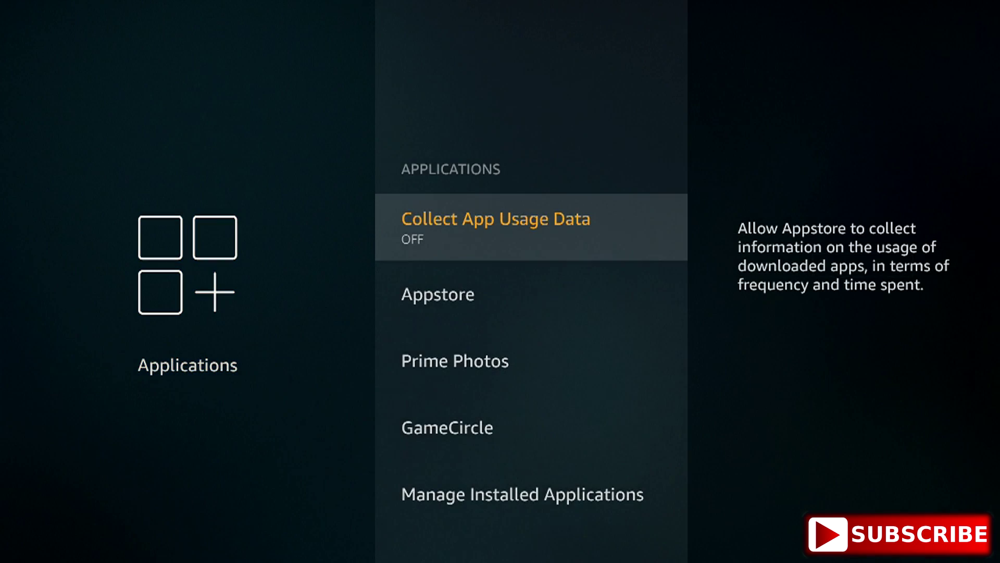
pyautogui.press('Down')
pyautogui.press('Down')
pyautogui.press('Down')
pyautogui.press('Down')
pyautogui.press('Return')
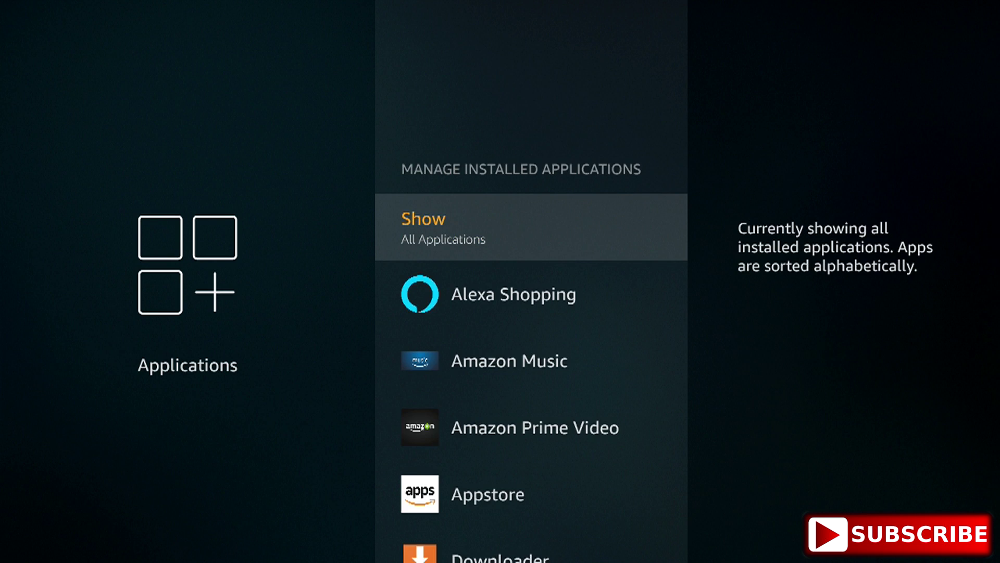
# - Select Downloader in the installed apps list and launch it
pyautogui.press('Down')
pyautogui.press('Down')
pyautogui.press('Down')
pyautogui.press('Down')
pyautogui.press('Down')
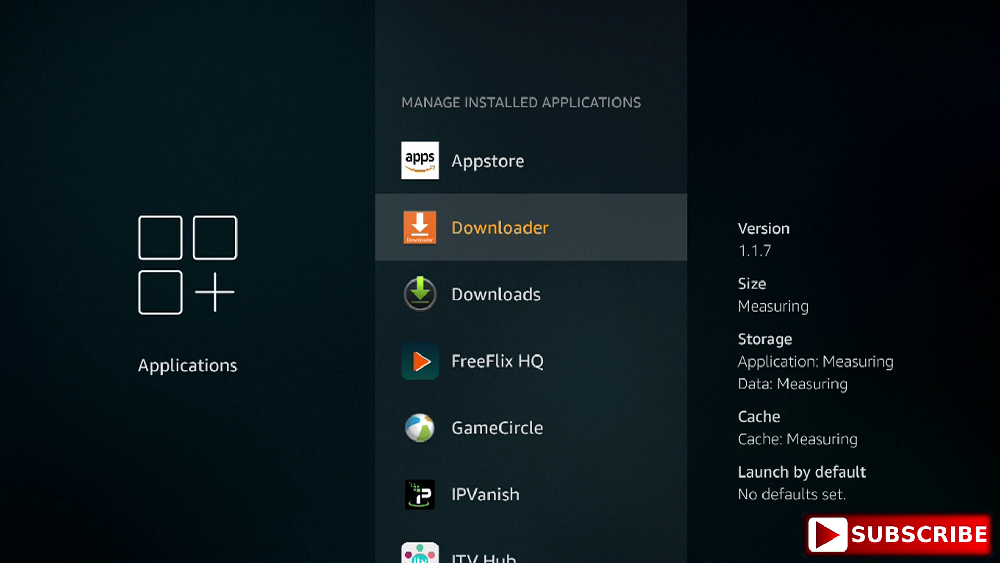
pyautogui.press('Return')
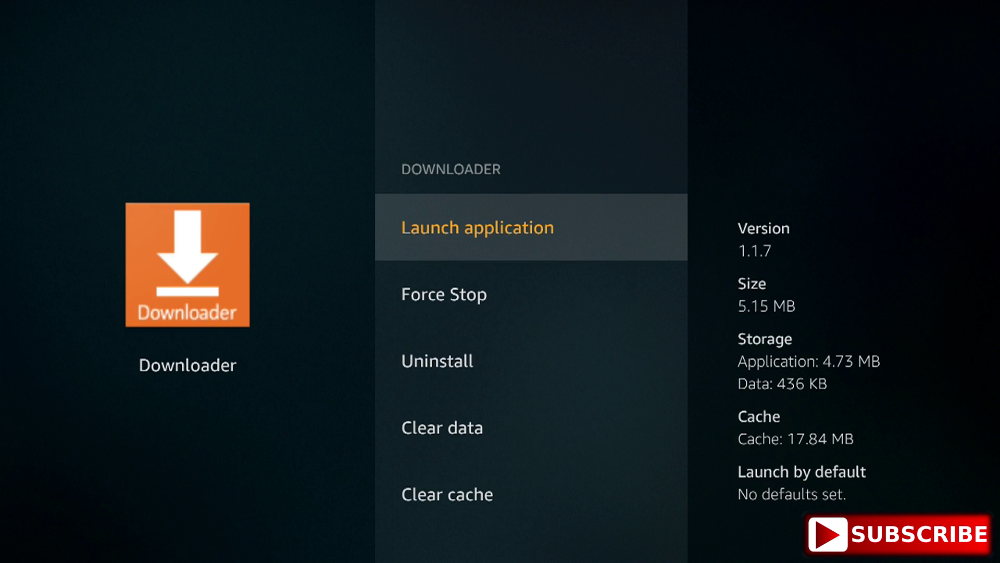
pyautogui.press('Down')
pyautogui.press('Up')
pyautogui.press('Return')
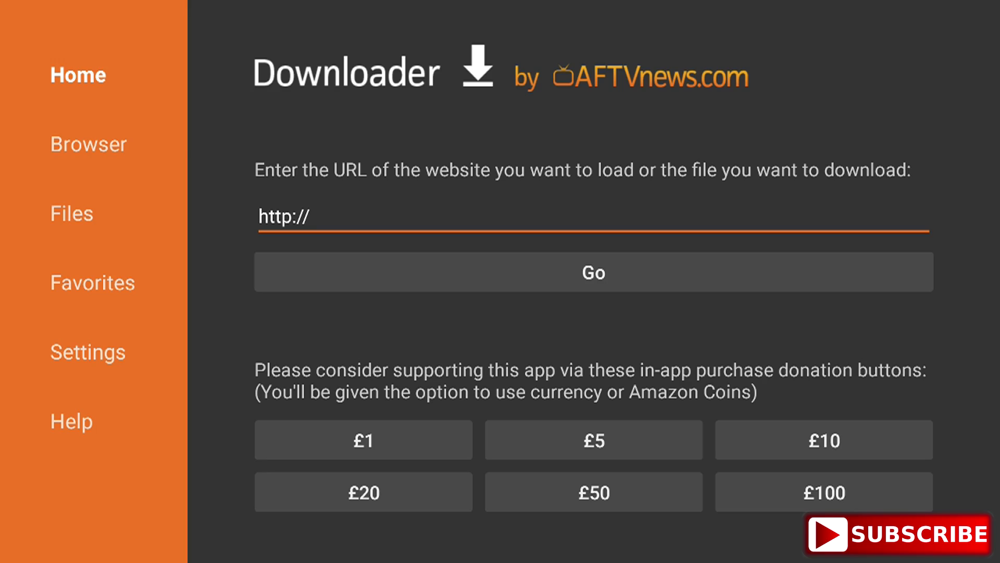
# - Begin entering the address in Downloader's URL field, typing up to 'troypoin'
pyautogui.press('Return')
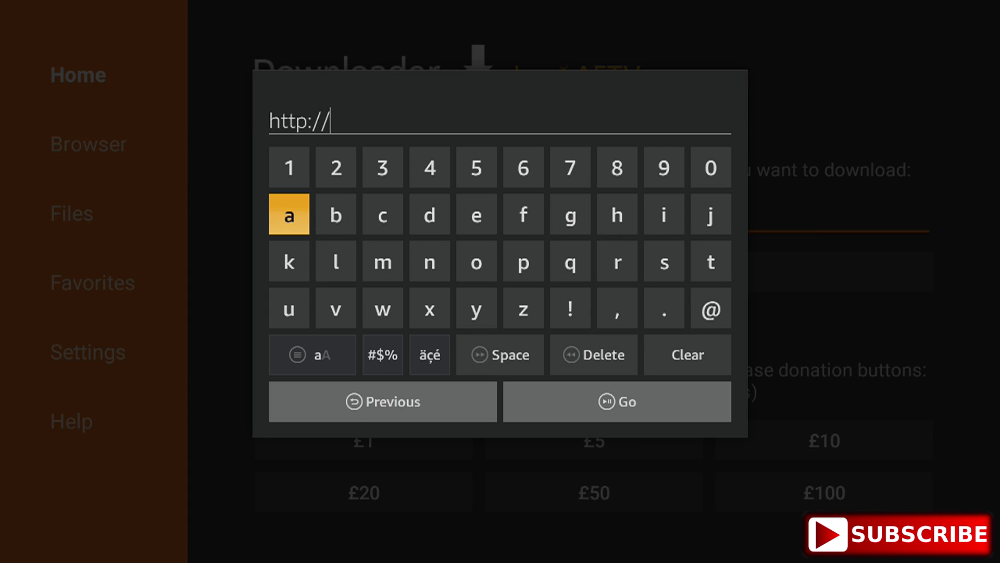
pyautogui.press('Down')
pyautogui.press('Left')
pyautogui.press('Return')
pyautogui.press('Left')
pyautogui.press('Left')
pyautogui.press('Return')
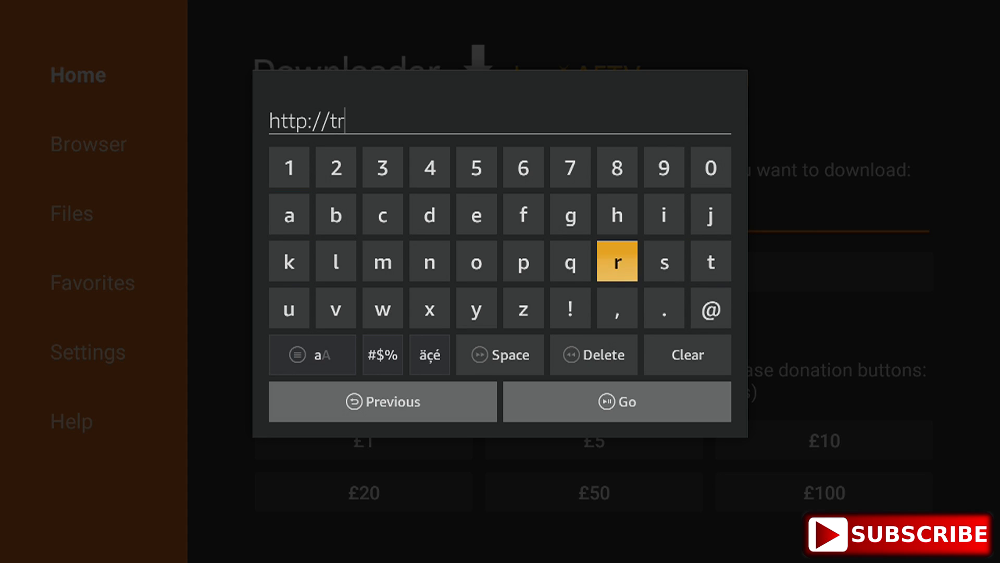
pyautogui.press('Left')
pyautogui.press('Left')
pyautogui.press('Left')
pyautogui.press('Down')
pyautogui.press('Return')
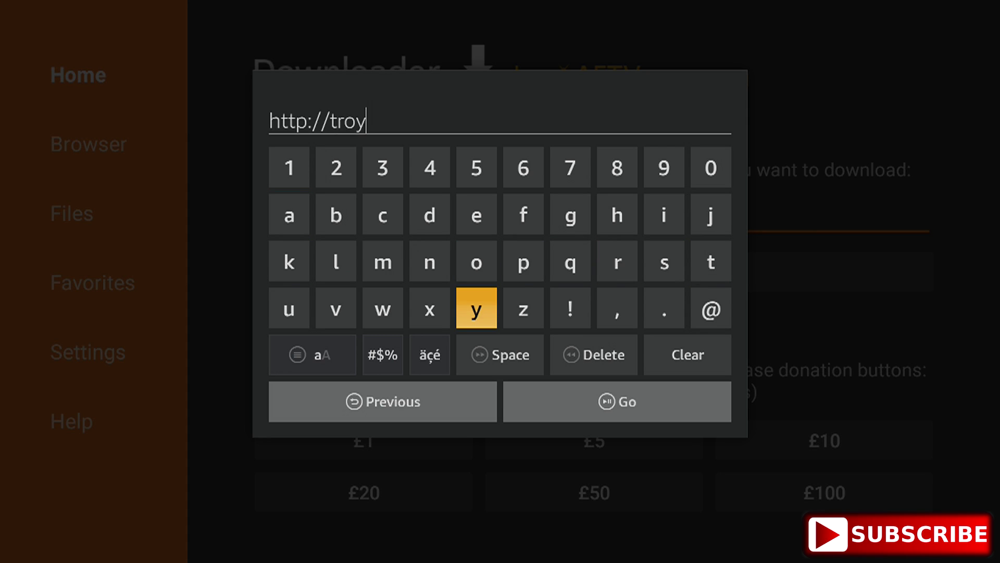
pyautogui.press('Up')
pyautogui.press('Right')
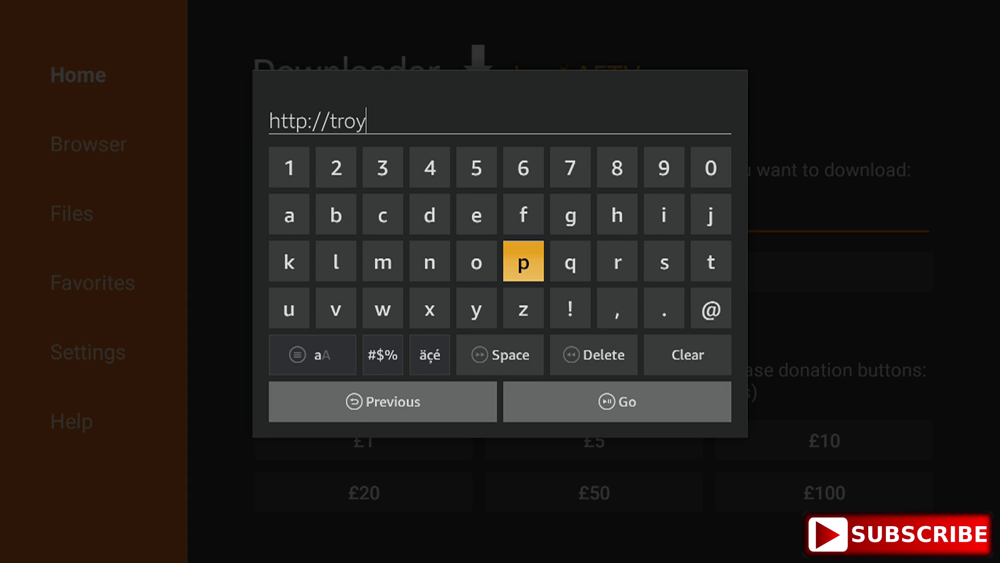
pyautogui.press('Return')
pyautogui.press('Left')
pyautogui.press('Return')
pyautogui.press('Right')
pyautogui.press('Right')
pyautogui.press('Right')
pyautogui.press('Right')
pyautogui.press('Up')
pyautogui.press('Return')
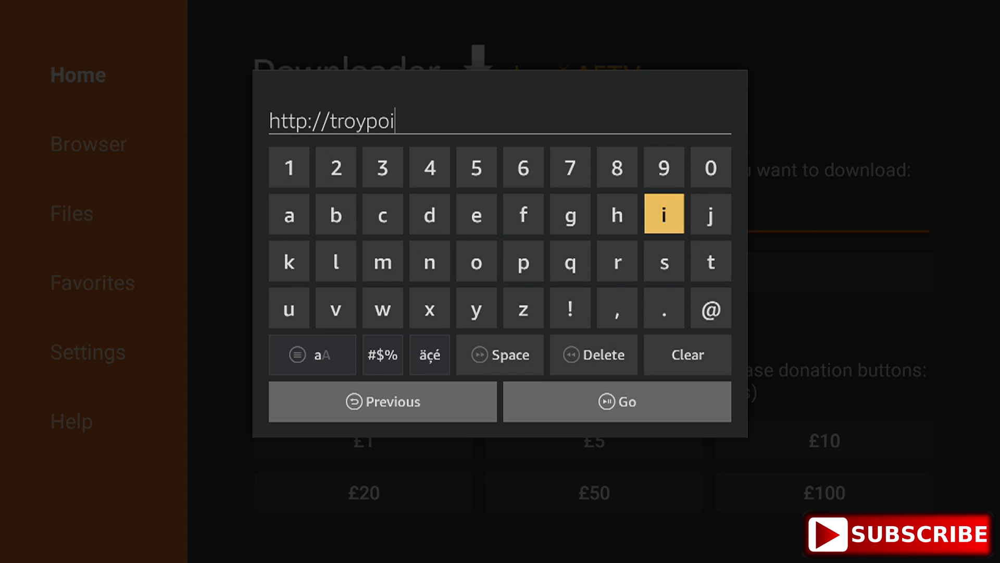
pyautogui.press('Right')
pyautogui.press('Right')
pyautogui.press('Right')
pyautogui.press('Right')
pyautogui.press('Right')
pyautogui.press('Down')
pyautogui.press('Return')
# - Extend the address to 'troypoint.com/'
pyautogui.press('Left')
pyautogui.press('Left')
pyautogui.press('Left')
pyautogui.press('Left')
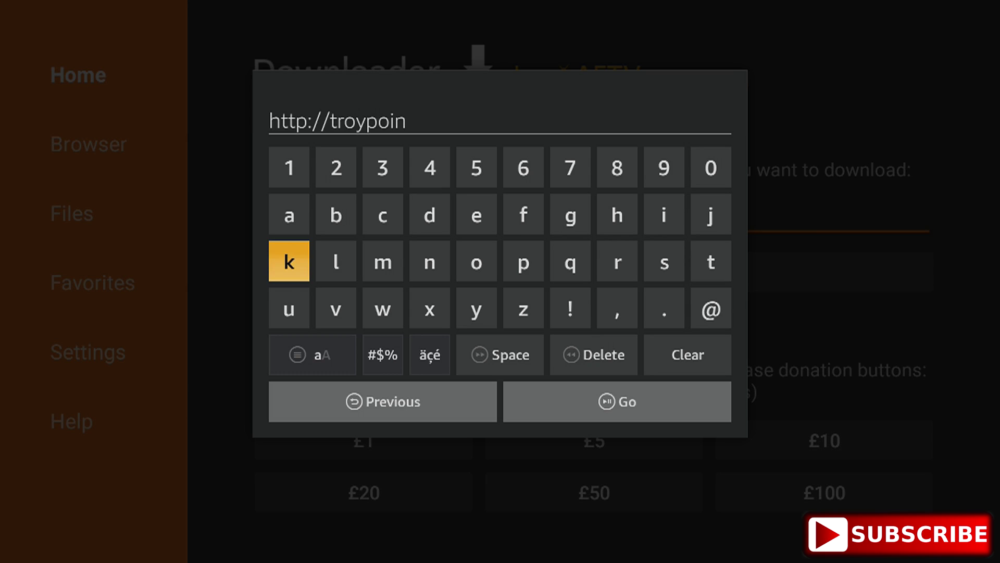
pyautogui.press('Return')
pyautogui.press('Left')
pyautogui.press('Down')
pyautogui.press('Return')
pyautogui.press('Left')
pyautogui.press('Left')
pyautogui.press('Left')
pyautogui.press('Left')
pyautogui.press('Left')
pyautogui.press('Left')
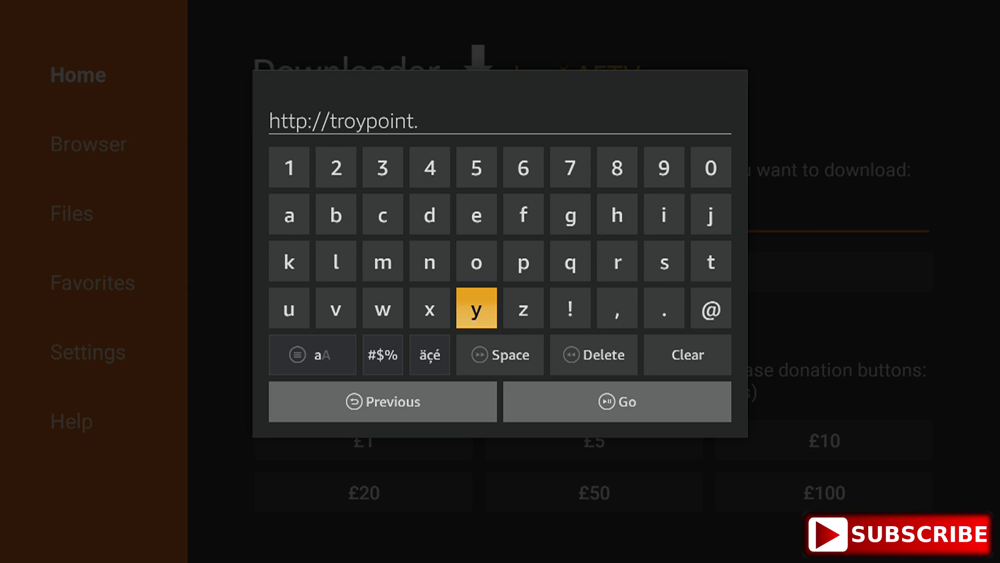
pyautogui.press('Up')
pyautogui.press('Up')
pyautogui.press('Return')
pyautogui.press('Down')
pyautogui.press('Right')
pyautogui.press('Right')
pyautogui.press('Return')
pyautogui.press('Left')
pyautogui.press('Left')
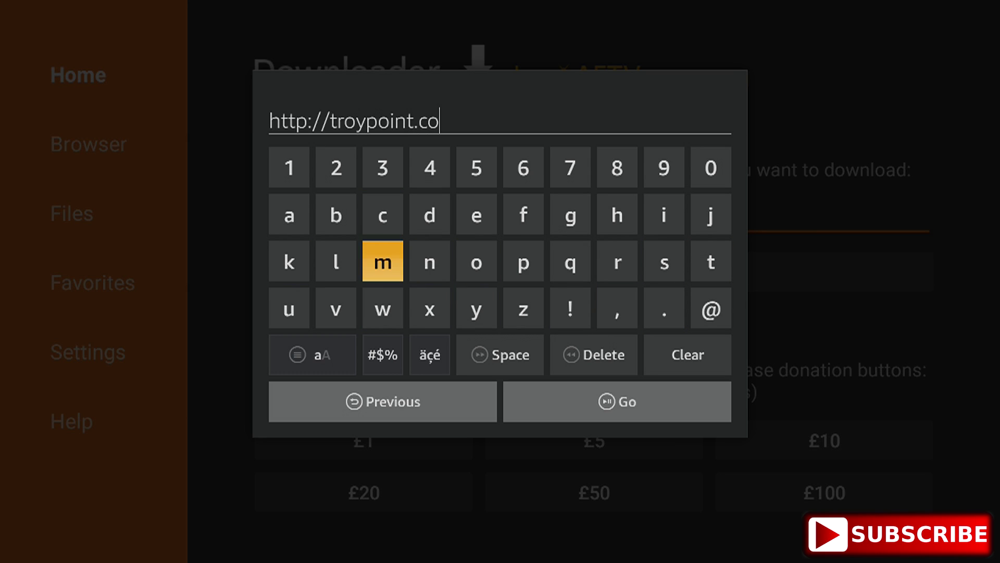
pyautogui.press('Return')
pyautogui.press('Down')
pyautogui.press('Down')
pyautogui.press('Left')
pyautogui.press('Return')
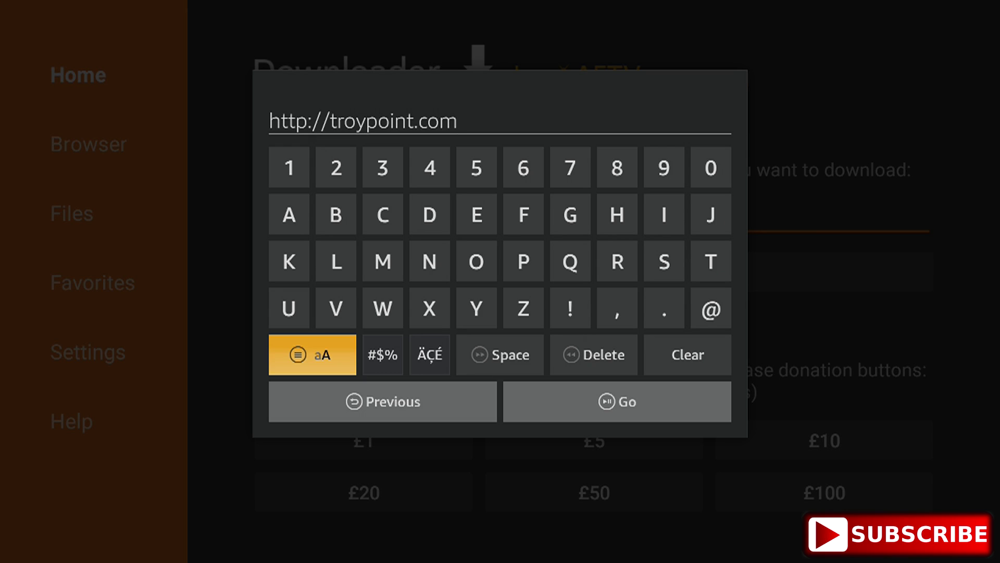
pyautogui.press('Right')
pyautogui.press('Return')
pyautogui.press('Up')
pyautogui.press('Up')
pyautogui.press('Right')
pyautogui.press('Return')
pyautogui.press('Down')
pyautogui.press('Down')
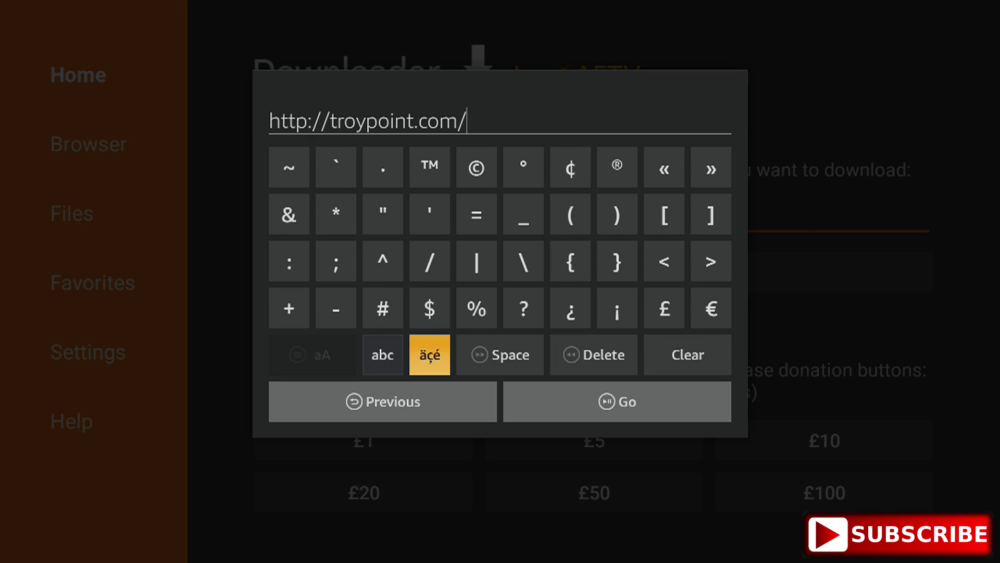
pyautogui.press('Left')
pyautogui.press('Return')
pyautogui.press('Up')
pyautogui.press('Up')
pyautogui.press('Left')
pyautogui.press('Left')
pyautogui.press('Up')
pyautogui.press('Return')
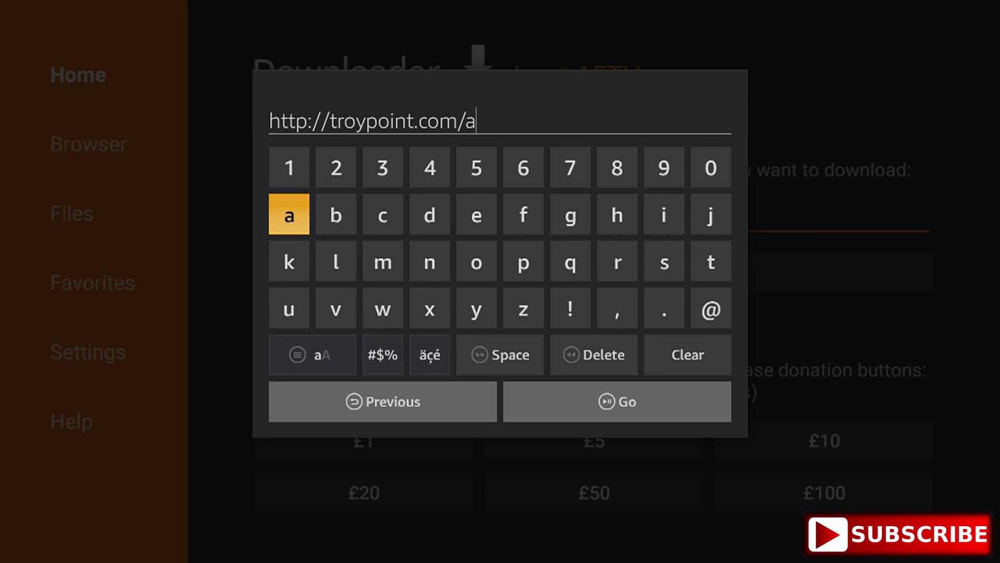
pyautogui.press('Left')
pyautogui.press('Left')
pyautogui.press('Left')
pyautogui.press('Left')
pyautogui.press('Left')
pyautogui.press('Down')
pyautogui.press('Return')
pyautogui.press('Return')
pyautogui.press('Down')
pyautogui.press('Down')
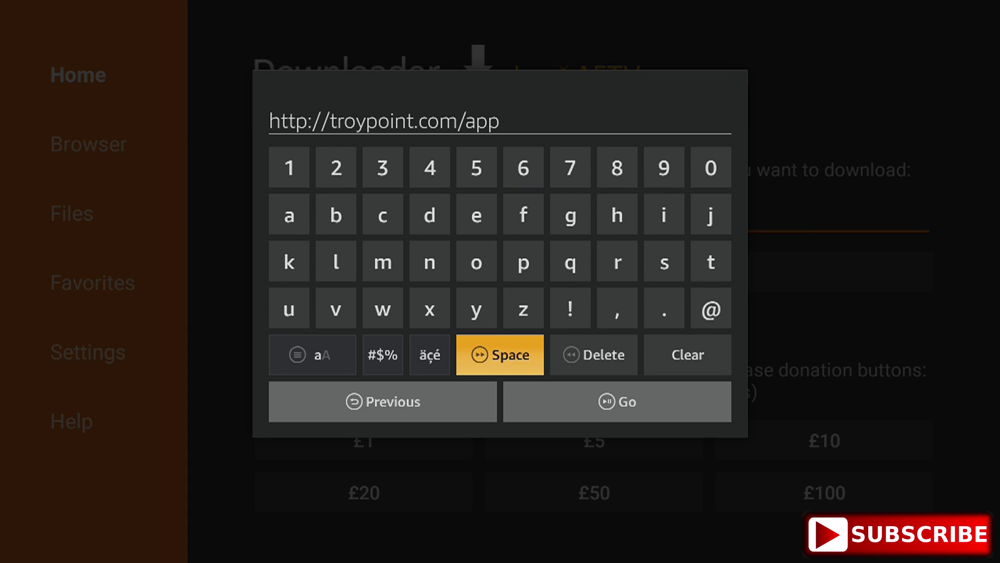
pyautogui.press('Down')
pyautogui.press('Right')
pyautogui.press('Return')
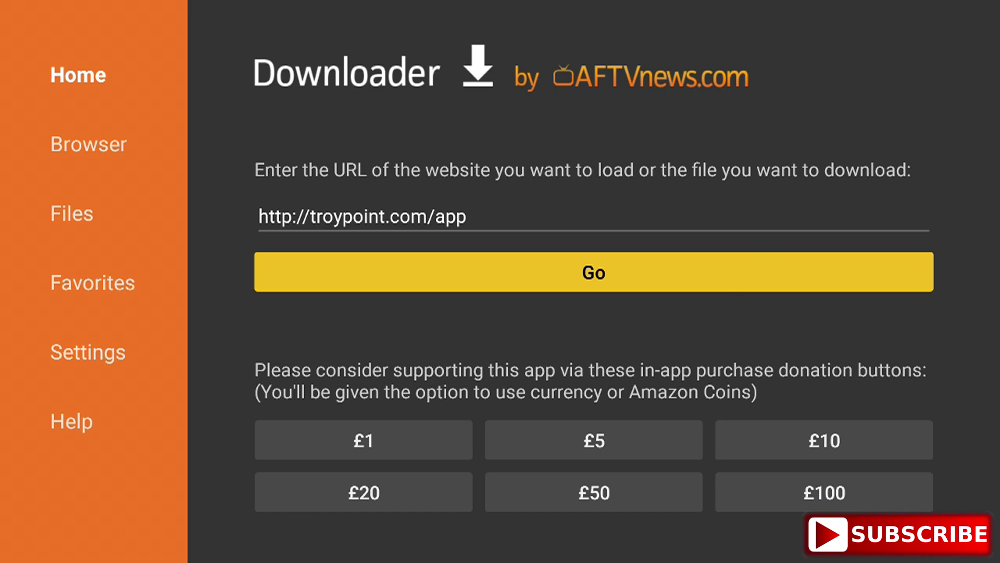
# - Download the Aptoide TV APK from the address and confirm its installation
pyautogui.press('Return')
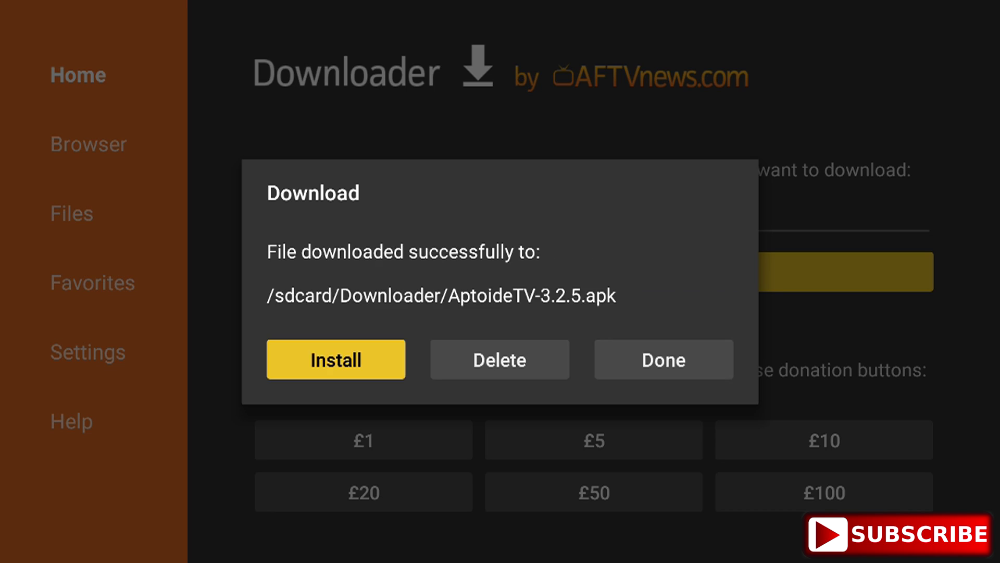
pyautogui.press('Return')
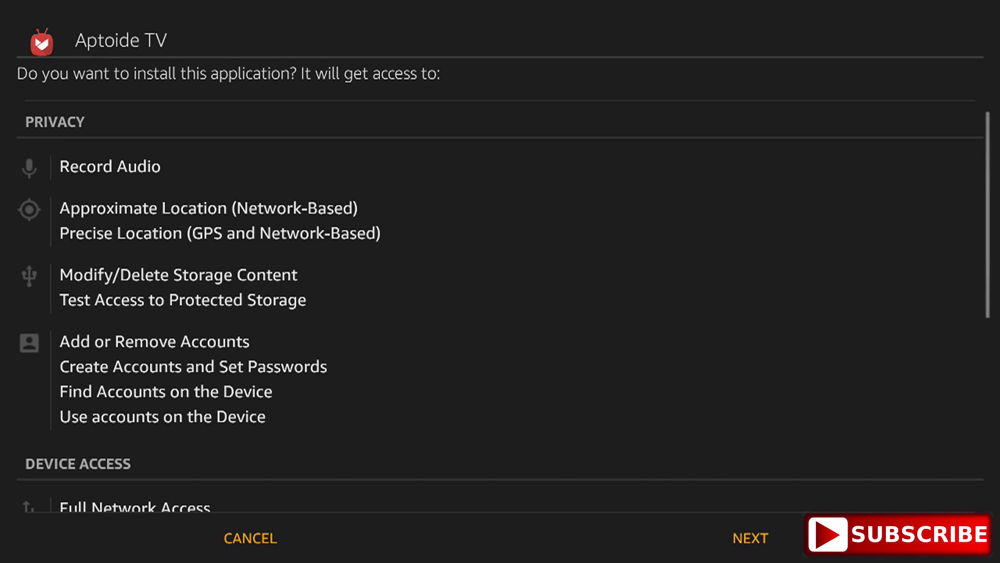
pyautogui.press('Down')
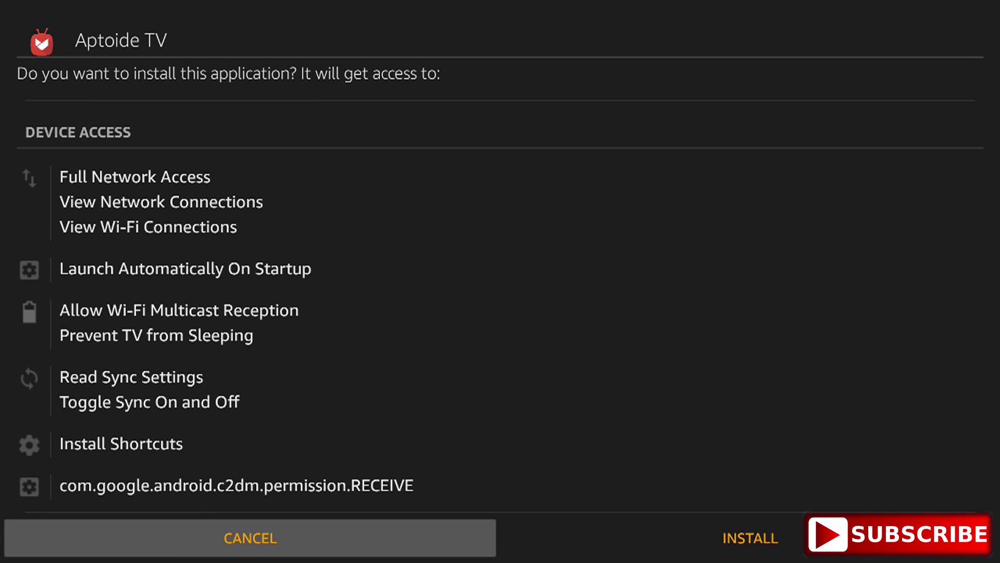
pyautogui.press('Right')
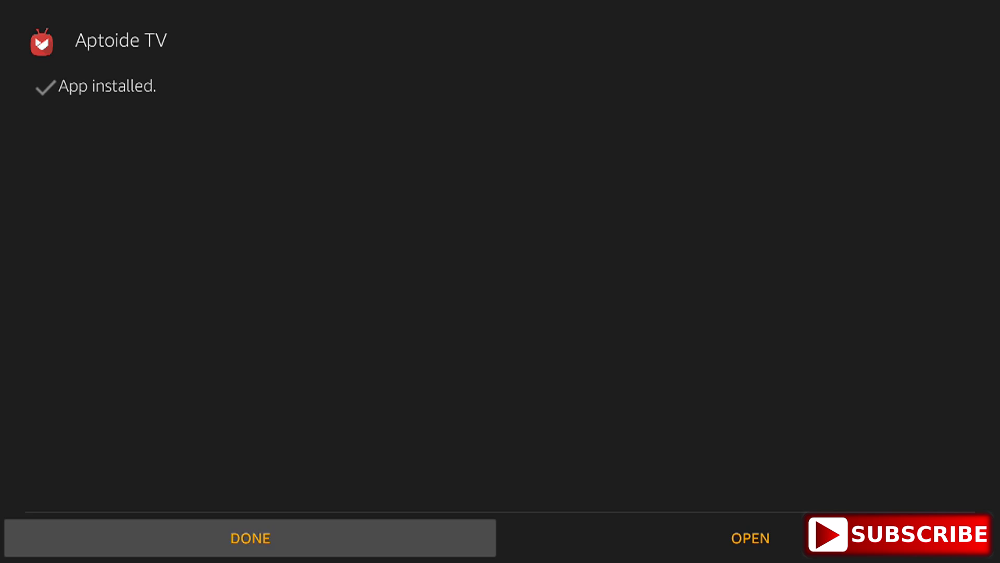
# - Close the install-complete screen and request deletion of AptoideTV-3.2.5.apk
pyautogui.press('Return')
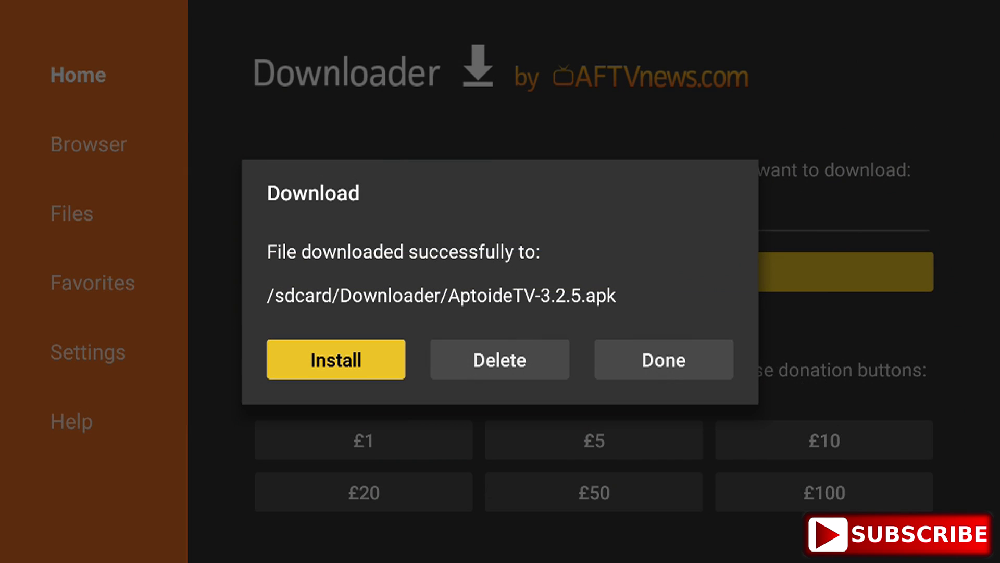
pyautogui.press('Right')
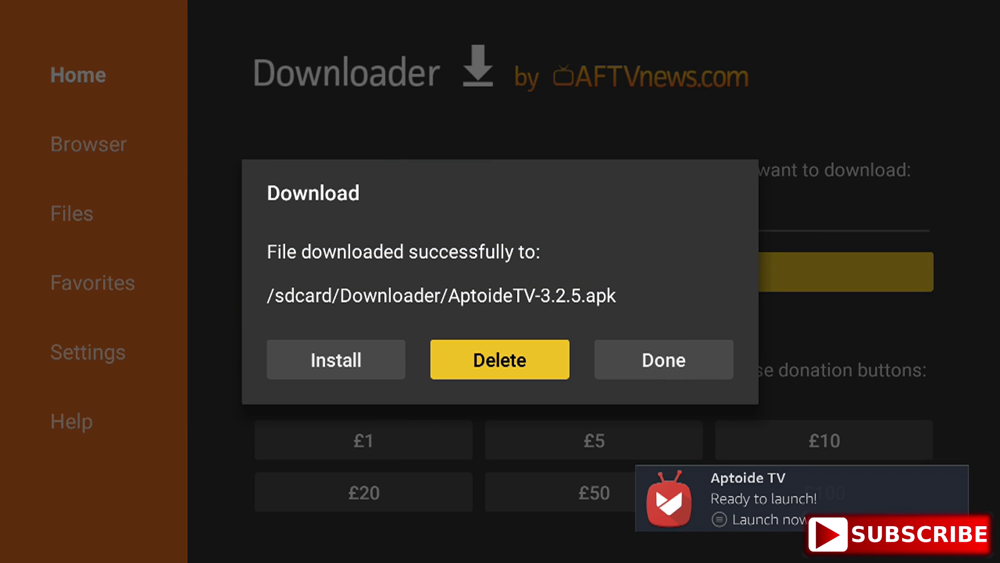
pyautogui.press('Return')
# - Confirm deleting the APK, exit Downloader, and launch Aptoide TV from the installed apps
pyautogui.press('Left')
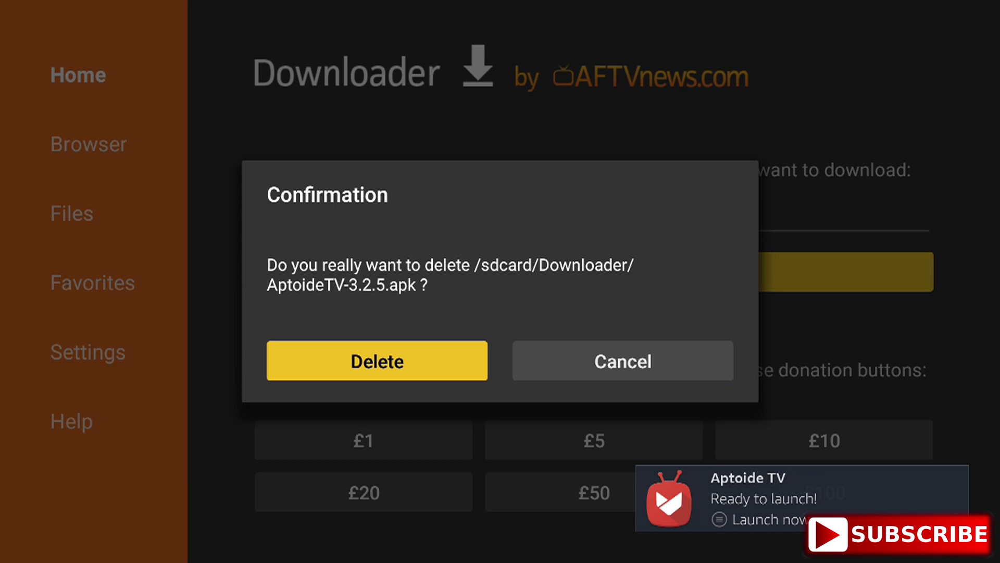
pyautogui.press('Return')
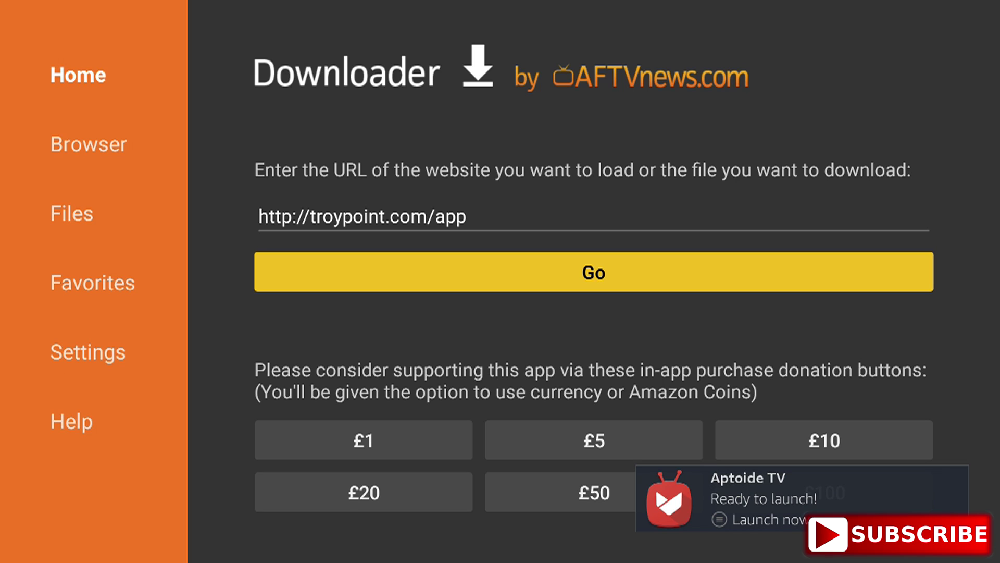
pyautogui.press('Escape')
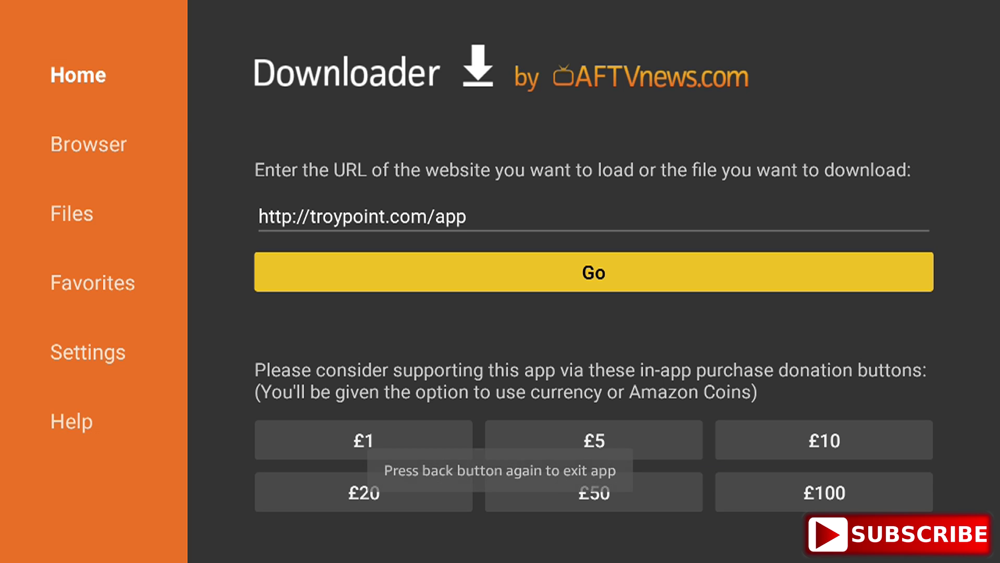
pyautogui.press('Escape')
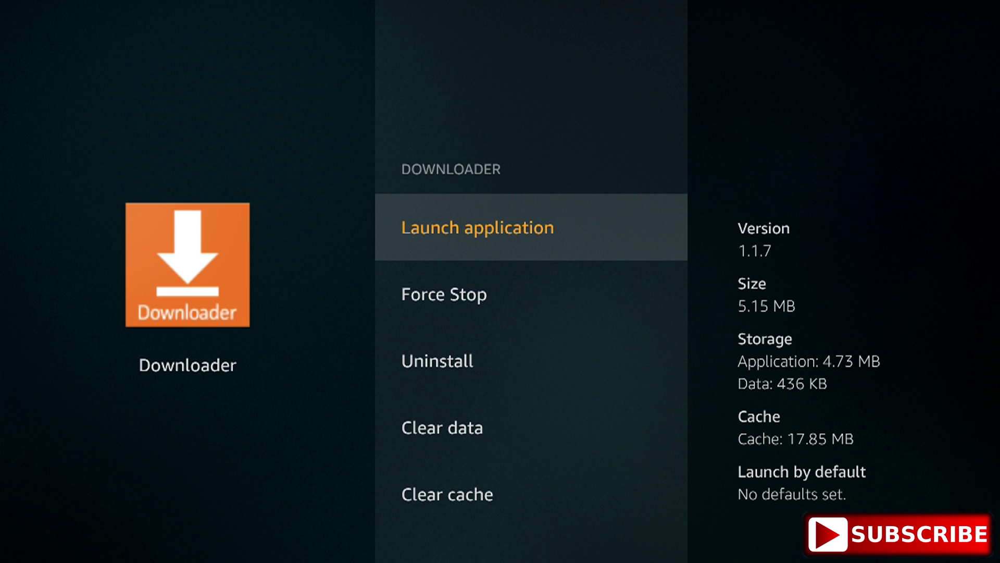
pyautogui.press('Escape')
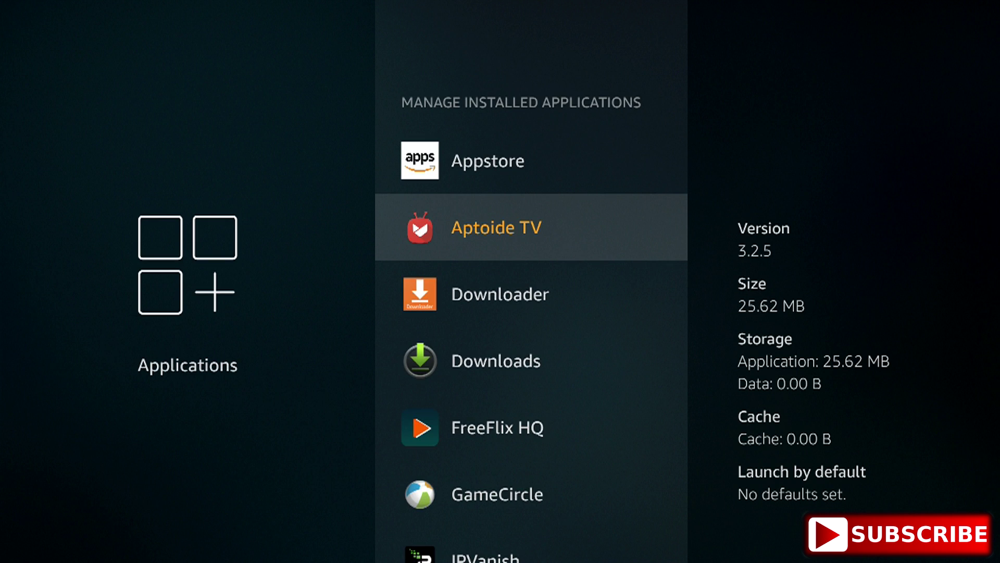
pyautogui.press('Return')
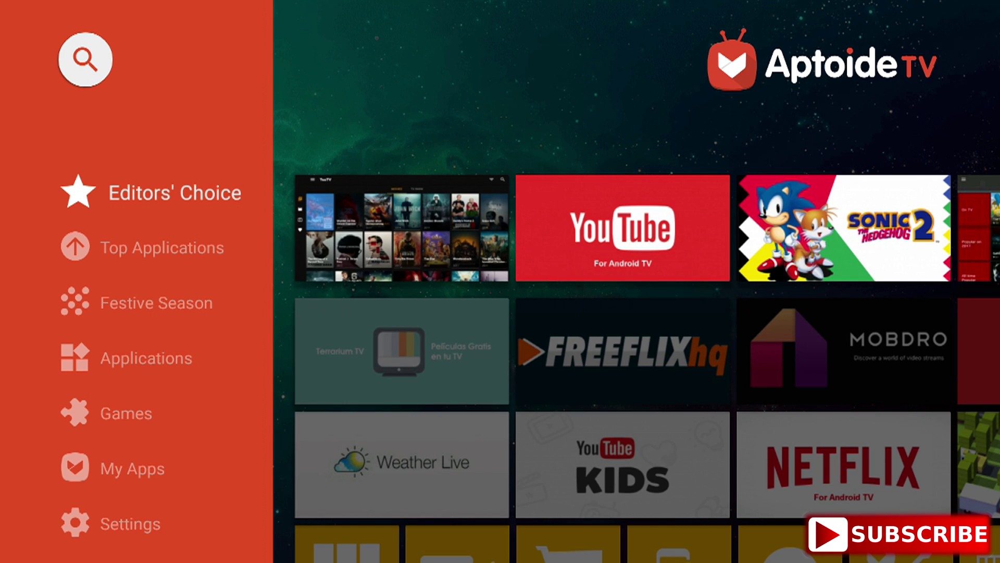
# - Open the Aptoide TV search and spell 'mouse ' on the on-screen keyboard
pyautogui.click(86, 60)
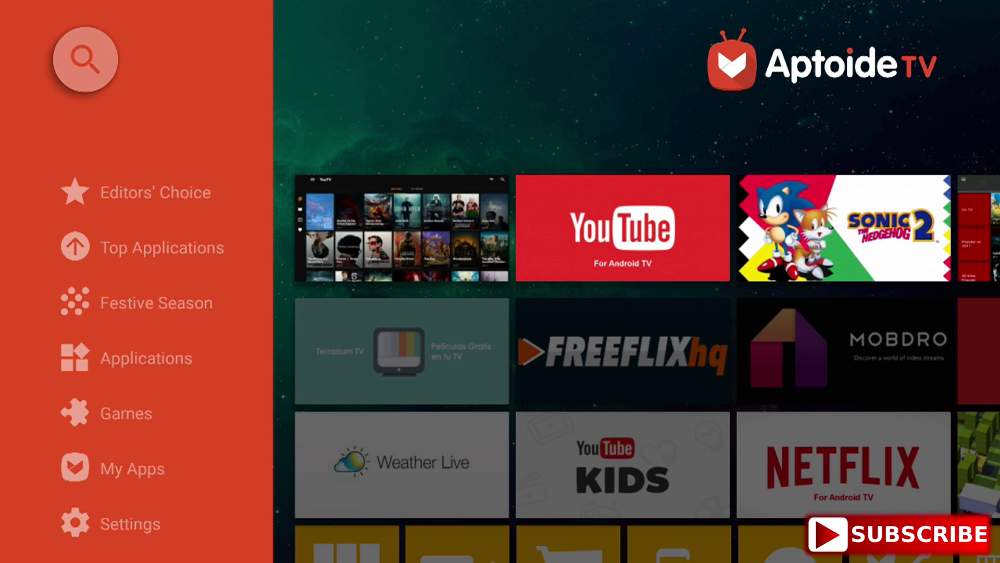
pyautogui.press('Return')
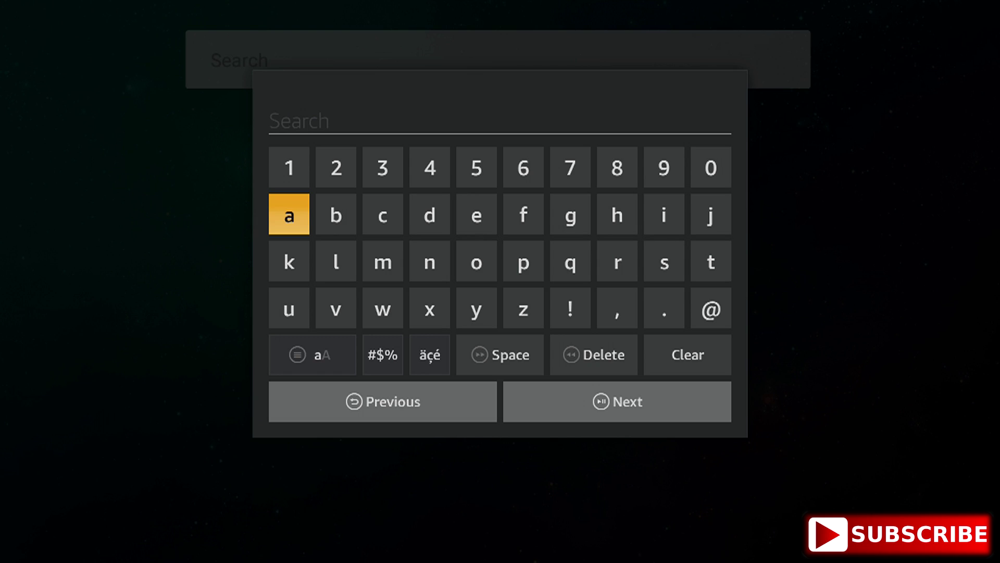
pyautogui.press('Right')
pyautogui.press('Right')
pyautogui.press('Right')
pyautogui.press('Down')
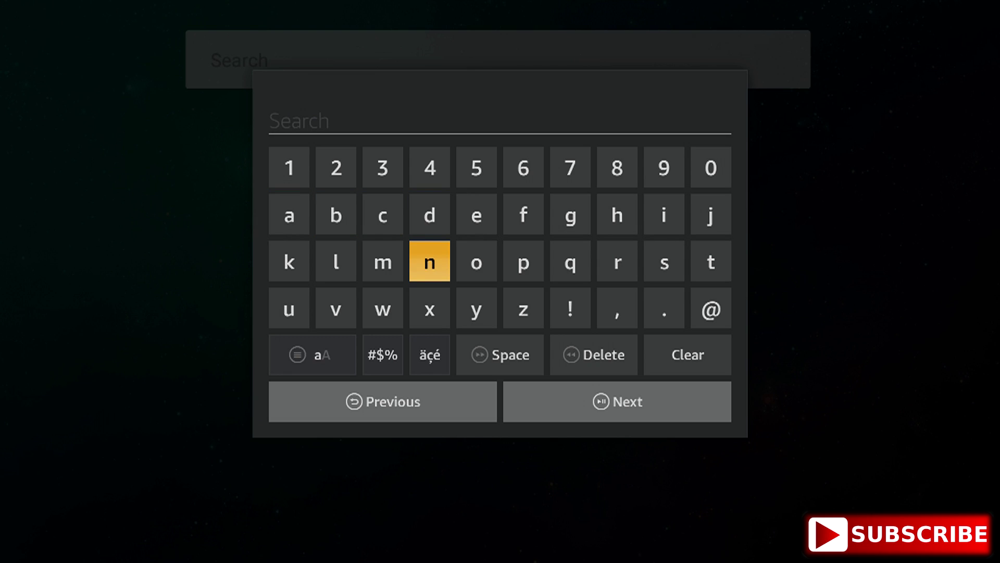
pyautogui.press('Left')
pyautogui.press('Return')
pyautogui.press('Right')
pyautogui.press('Right')
pyautogui.press('Return')
pyautogui.press('Left')
pyautogui.press('Left')
pyautogui.press('Left')
pyautogui.press('Left')
pyautogui.press('Down')
pyautogui.press('Return')
pyautogui.press('Up')
pyautogui.press('Left')
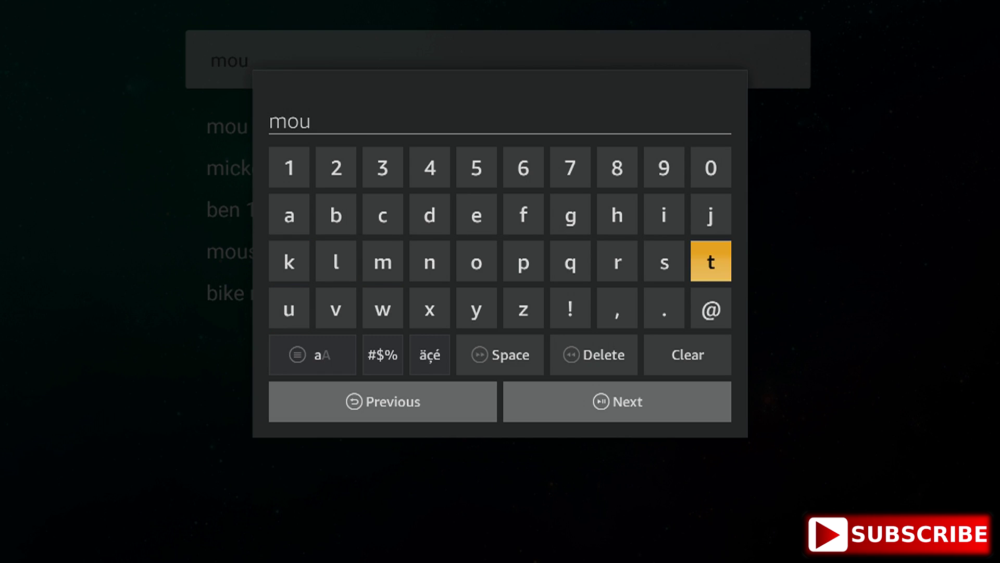
pyautogui.press('Left')
pyautogui.press('Return')
pyautogui.press('Left')
pyautogui.press('Left')
pyautogui.press('Left')
pyautogui.press('Left')
pyautogui.press('Up')
pyautogui.press('Return')
pyautogui.press('Down')
pyautogui.press('Down')
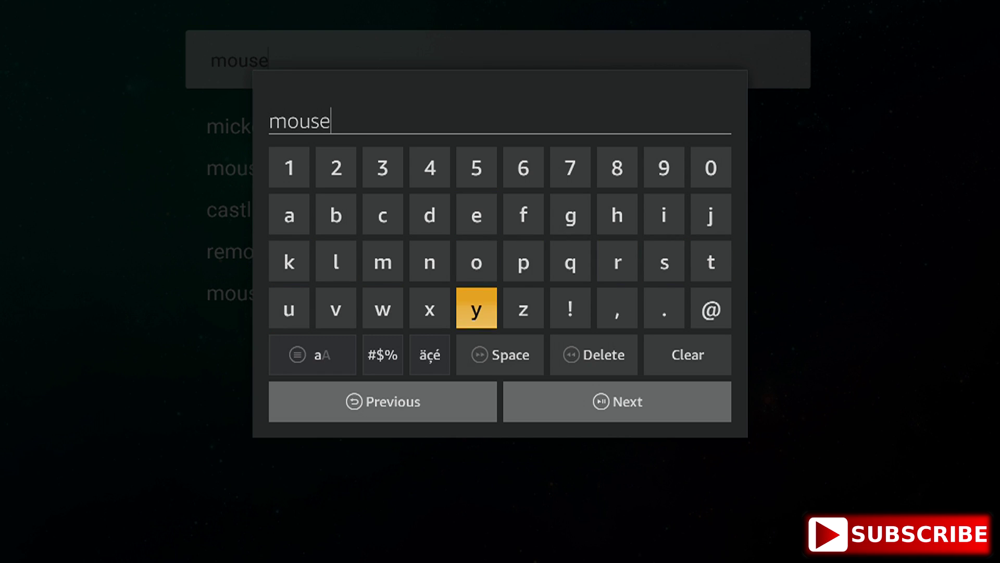
pyautogui.press('Down')
pyautogui.press('Return')
pyautogui.press('Up')
# - Extend the search text to 'mouse toggle'
pyautogui.press('Right')
pyautogui.press('Right')
pyautogui.press('Right')
pyautogui.press('Right')
pyautogui.press('Up')
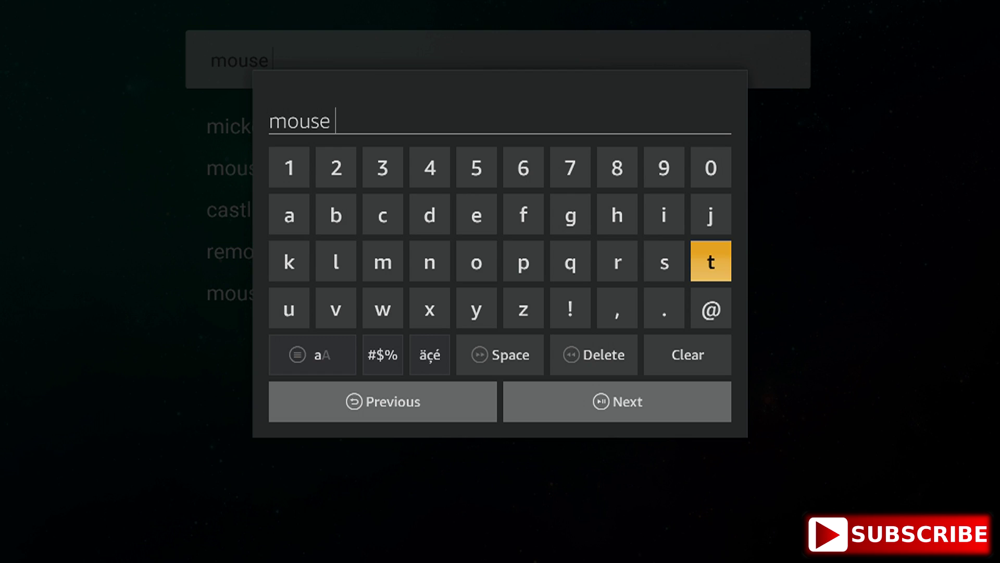
pyautogui.press('Return')
pyautogui.press('Left')
pyautogui.press('Left')
pyautogui.press('Left')
pyautogui.press('Left')
pyautogui.press('Left')
pyautogui.press('Return')
pyautogui.press('Left')
pyautogui.press('Up')
pyautogui.press('Right')
pyautogui.press('Right')
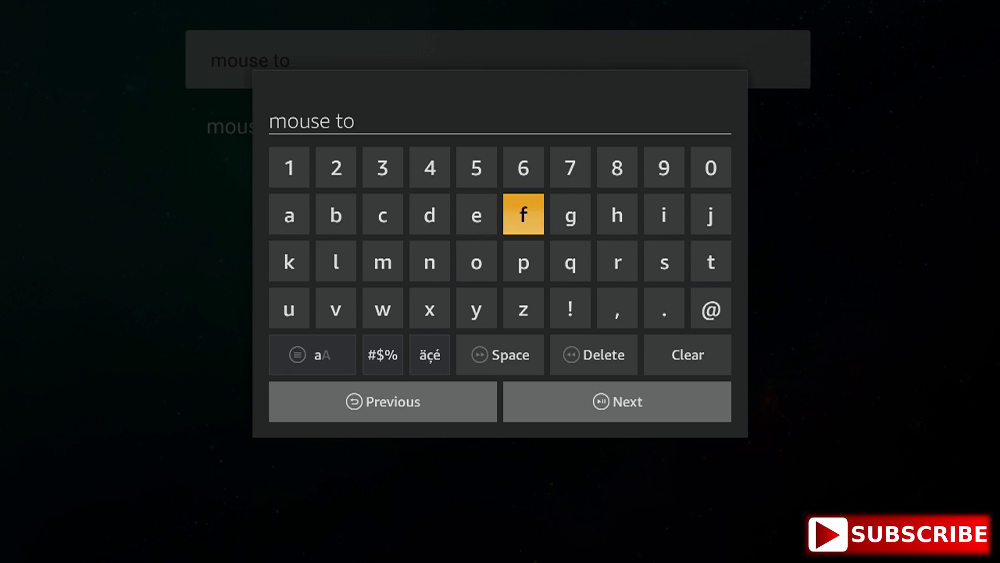
pyautogui.press('Right')
pyautogui.press('Return')
pyautogui.press('Return')
pyautogui.press('Left')
pyautogui.press('Left')
pyautogui.press('Left')
pyautogui.press('Left')
pyautogui.press('Left')
pyautogui.press('Down')
pyautogui.press('Return')
pyautogui.press('Right')
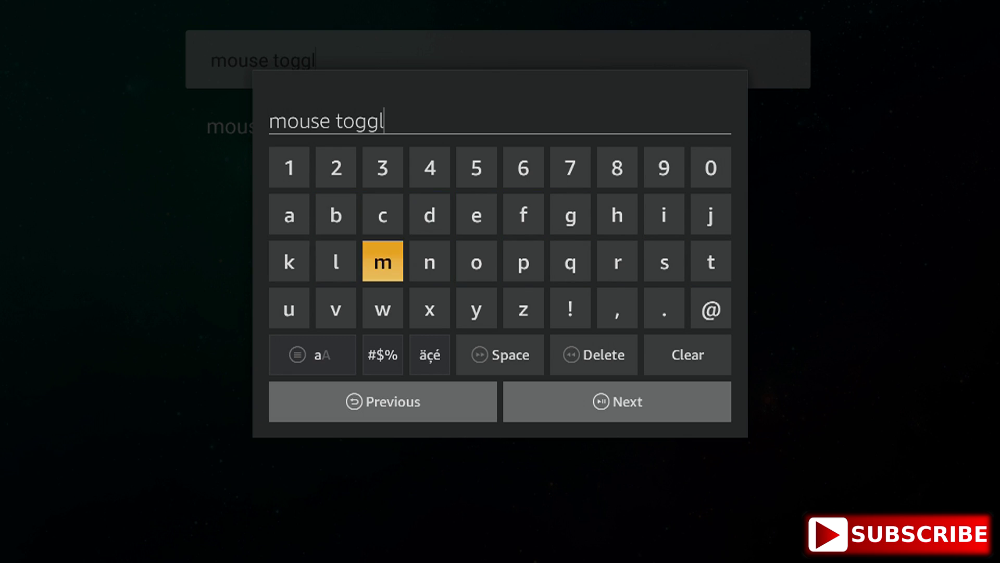
pyautogui.press('Right')
pyautogui.press('Up')
pyautogui.press('Return')
pyautogui.press('Down')
# - Complete the query 'mouse toggle for fire tv' and submit the search
pyautogui.press('Down')
pyautogui.press('Down')
pyautogui.press('Return')
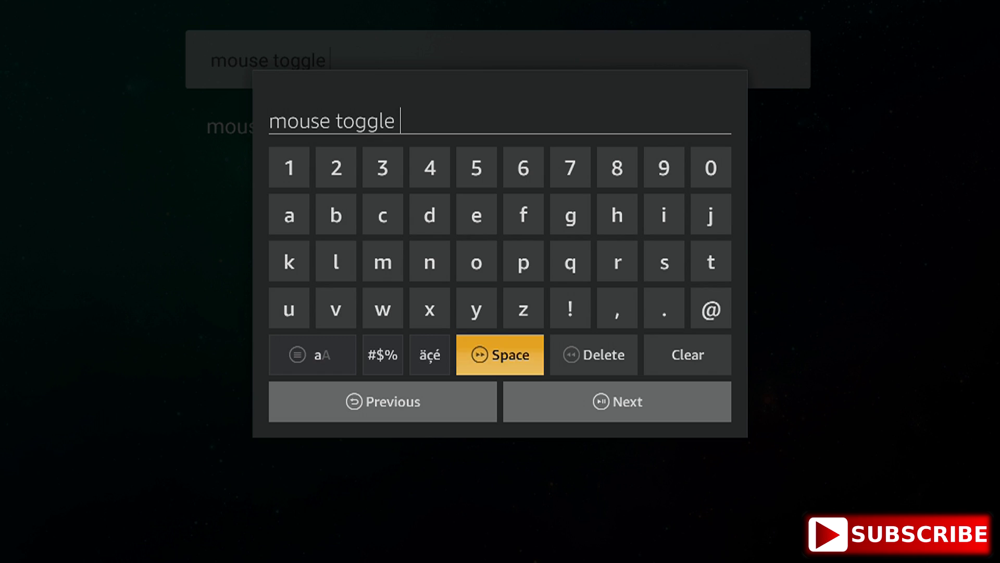
pyautogui.press('Up')
pyautogui.press('Up')
pyautogui.press('Up')
pyautogui.press('Right')
pyautogui.press('Return')
pyautogui.press('Left')
pyautogui.press('Down')
pyautogui.press('Return')
pyautogui.press('Right')
pyautogui.press('Right')
pyautogui.press('Right')
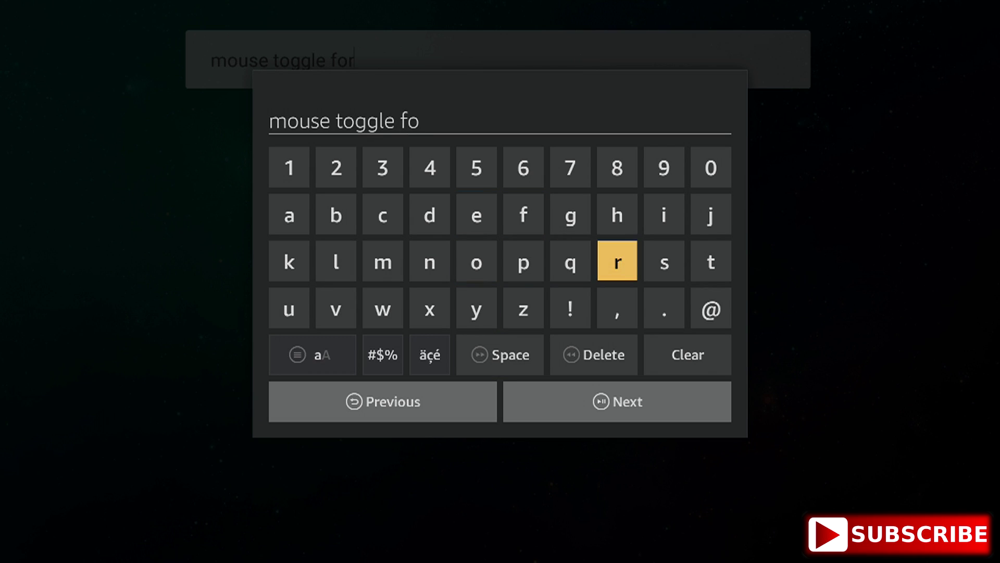
pyautogui.press('Return')
pyautogui.press('Left')
pyautogui.press('Left')
pyautogui.press('Left')
pyautogui.press('Down')
pyautogui.press('Down')
pyautogui.press('Return')
pyautogui.press('Up')
pyautogui.press('Up')
pyautogui.press('Up')
pyautogui.press('Right')
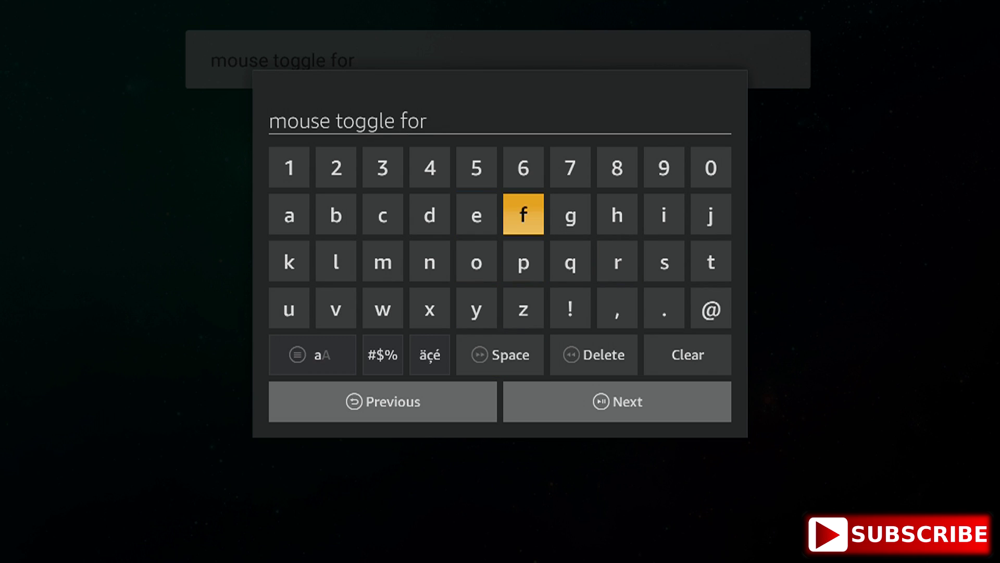
pyautogui.press('Return')
pyautogui.press('Right')
pyautogui.press('Right')
pyautogui.press('Right')
pyautogui.press('Return')
pyautogui.press('Left')
pyautogui.press('Left')
pyautogui.press('Down')
pyautogui.press('Right')
pyautogui.press('Return')
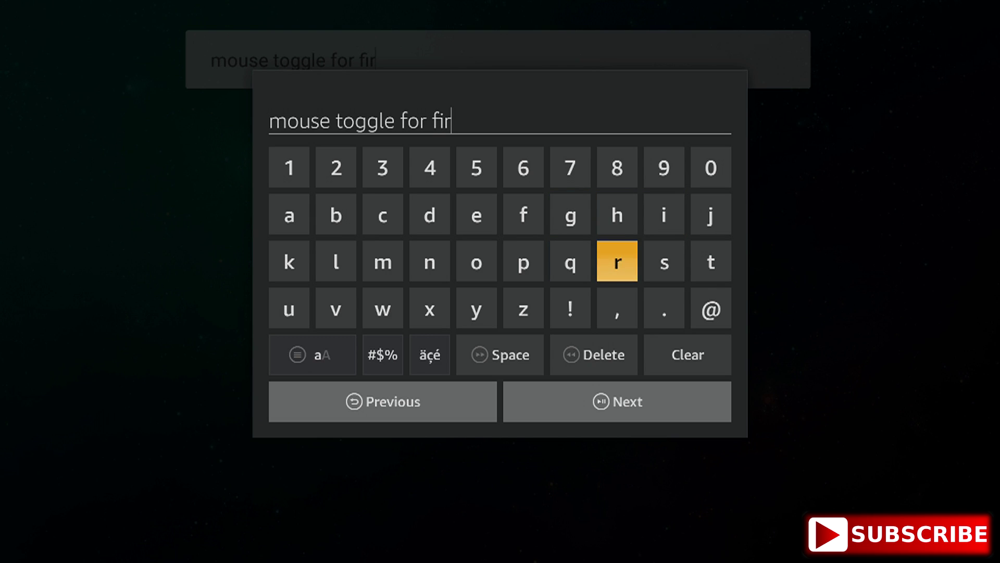
pyautogui.press('Left')
pyautogui.press('Left')
pyautogui.press('Left')
pyautogui.press('Up')
pyautogui.press('Return')
pyautogui.press('Down')
pyautogui.press('Down')
pyautogui.press('Down')
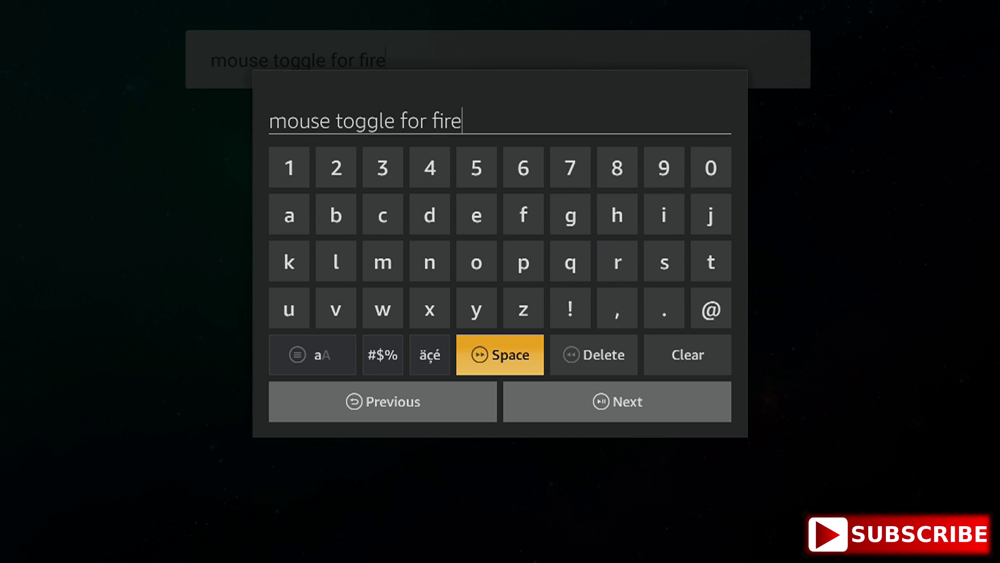
pyautogui.press('Return')
pyautogui.press('Up')
pyautogui.press('Up')
pyautogui.press('Right')
pyautogui.press('Right')
pyautogui.press('Right')
pyautogui.press('Right')
pyautogui.press('Right')
pyautogui.press('Return')
pyautogui.press('Left')
pyautogui.press('Left')
pyautogui.press('Left')
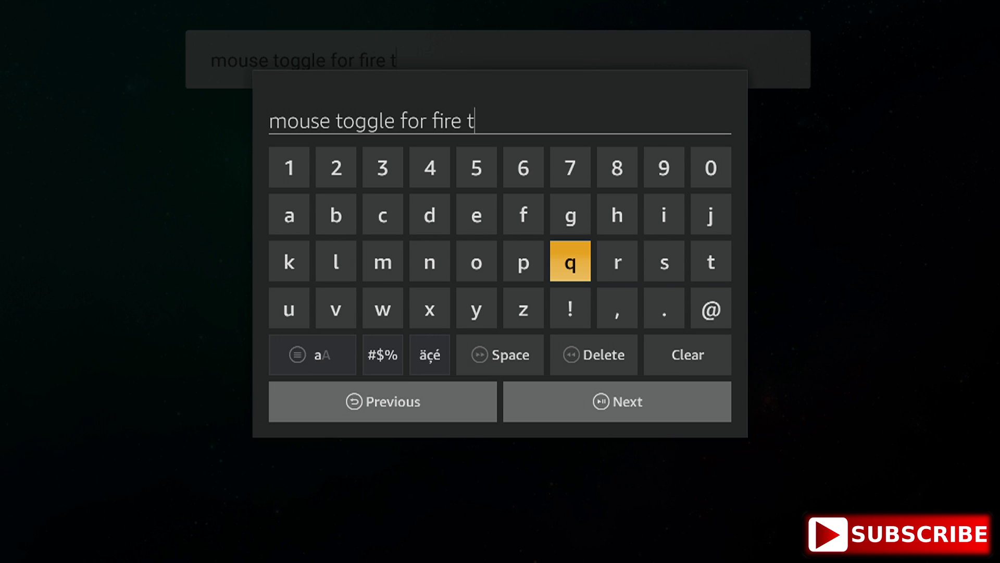
pyautogui.press('Left')
pyautogui.press('Left')
pyautogui.press('Left')
pyautogui.press('Left')
pyautogui.press('Left')
pyautogui.press('Down')
pyautogui.press('Return')
pyautogui.press('Down')
pyautogui.press('Right')
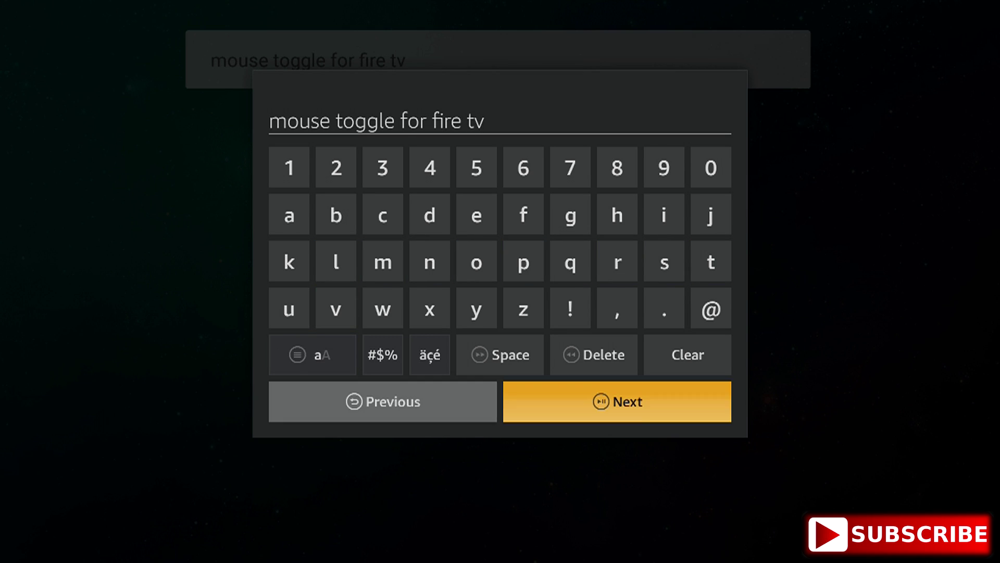
pyautogui.press('Return')
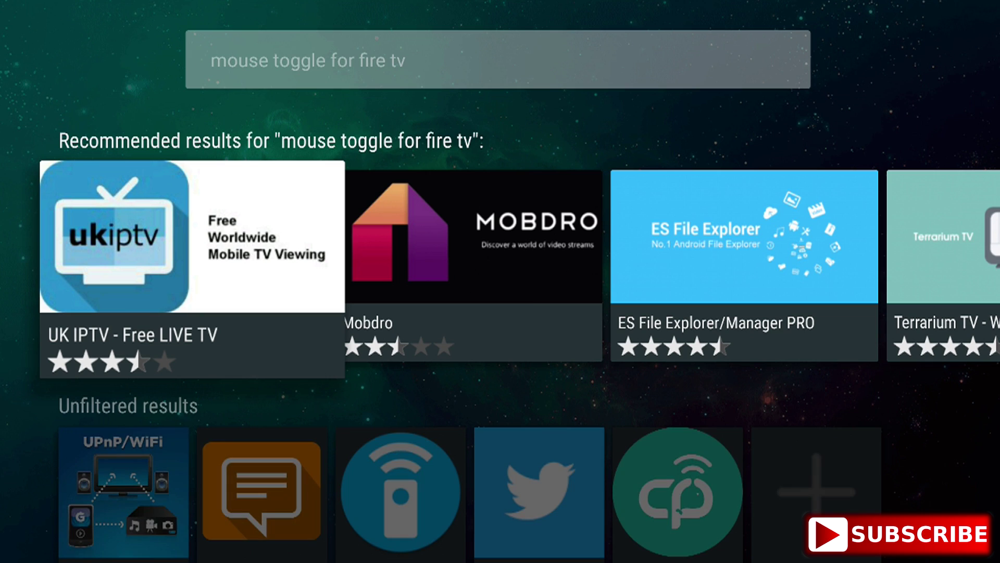
# - Browse the result rows and See More grid, then select the Remote for Fire tile
pyautogui.press('Down')
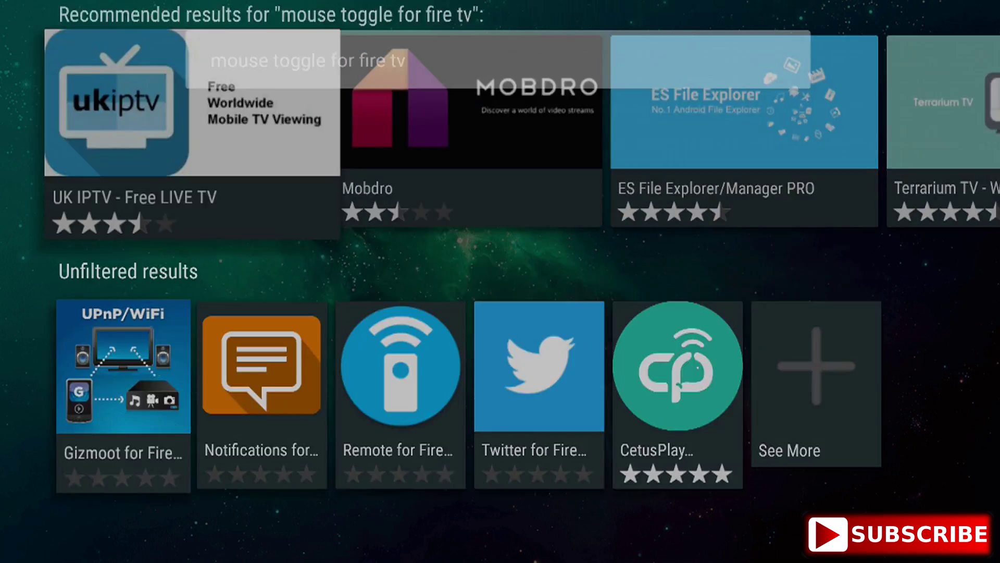
pyautogui.press('Right')
pyautogui.press('Right')
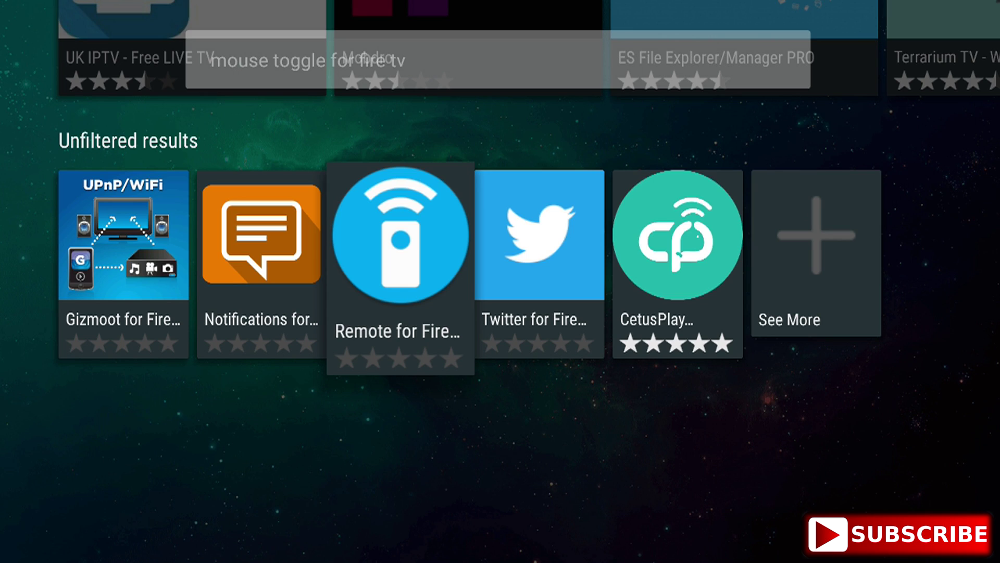
pyautogui.press('Up')
pyautogui.press('Right')
pyautogui.press('Right')
pyautogui.press('Right')
pyautogui.press('Right')
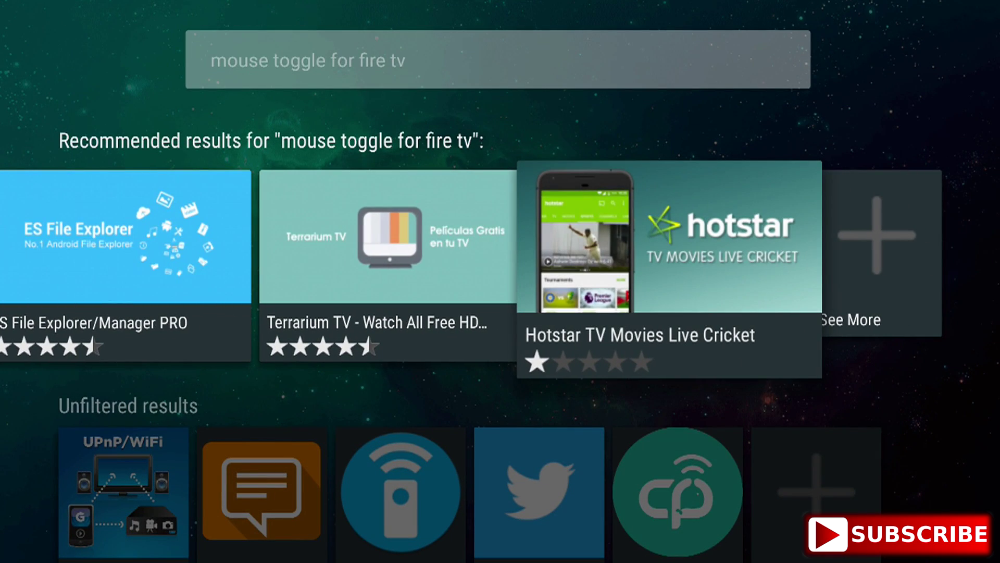
pyautogui.press('Down')
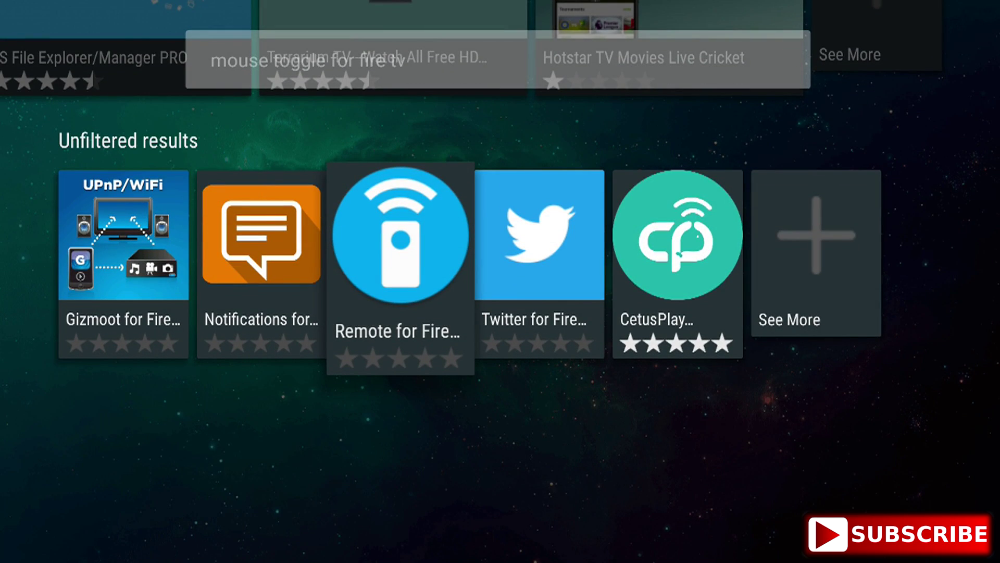
pyautogui.press('Right')
pyautogui.press('Right')
pyautogui.press('Right')
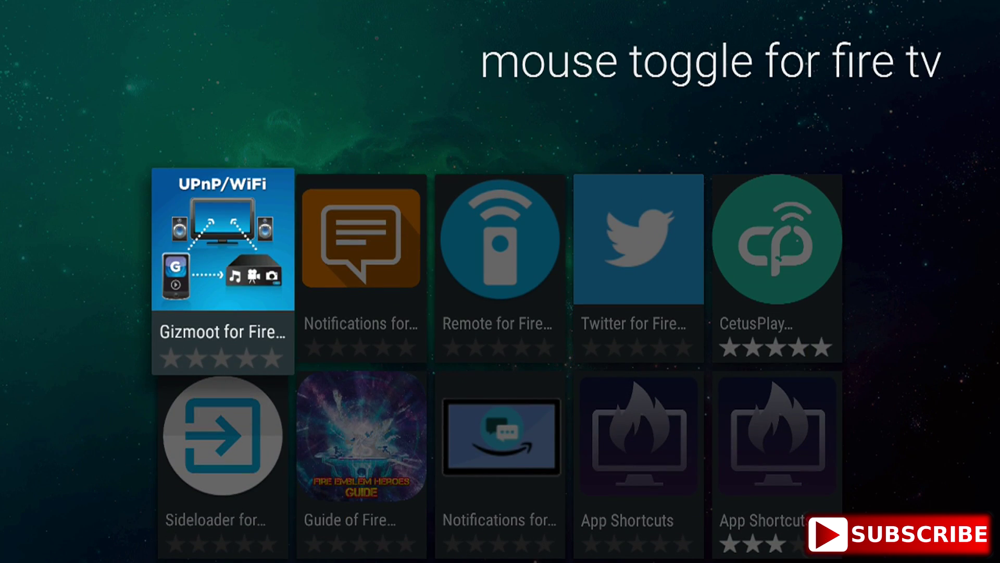
pyautogui.press('Down')
pyautogui.press('Down')
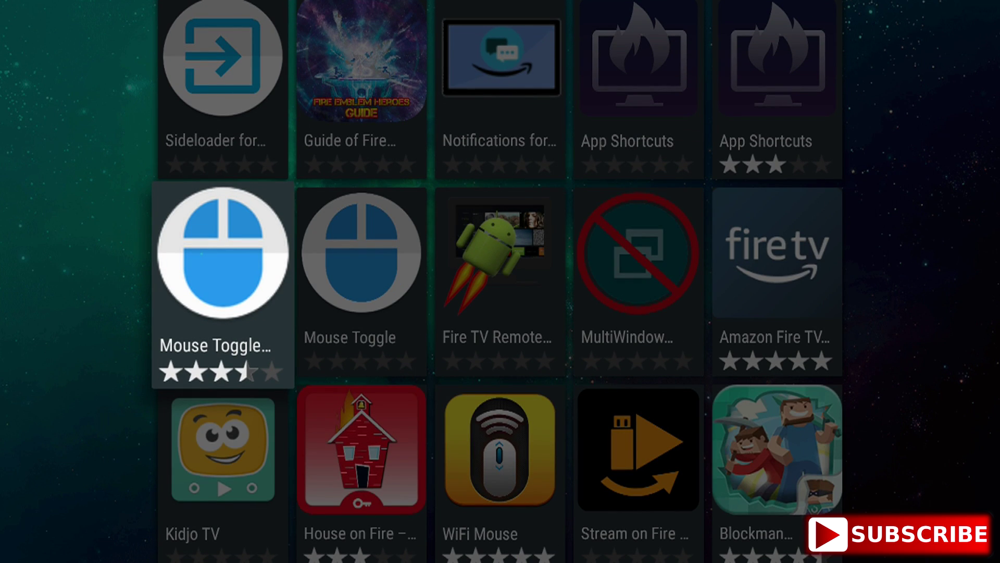
pyautogui.press('Down')
pyautogui.press('Down')
pyautogui.press('Down')
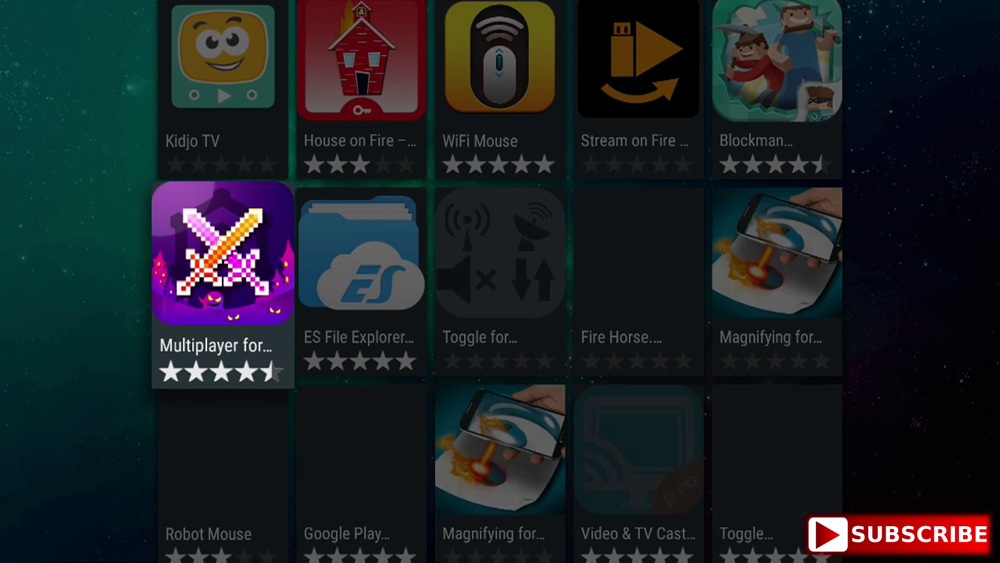
pyautogui.press('Up')
pyautogui.press('Up')
pyautogui.press('Up')
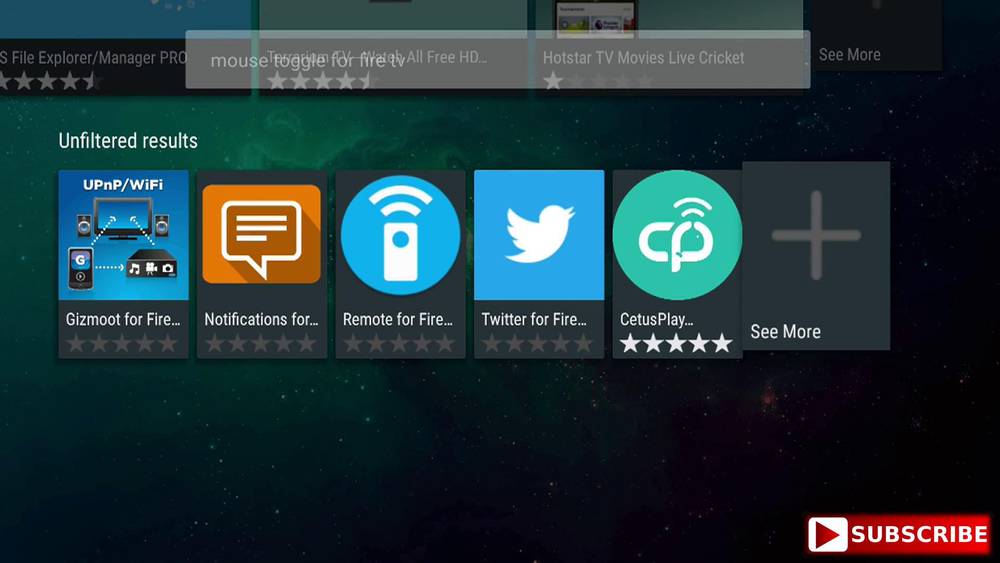
pyautogui.press('Left')
pyautogui.press('Left')
pyautogui.press('Left')
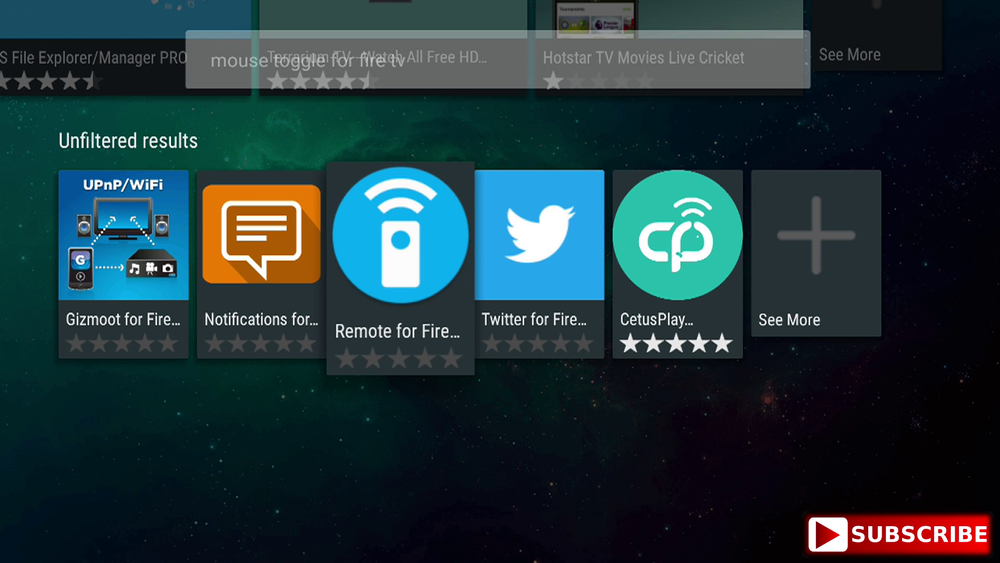
pyautogui.press('Return')
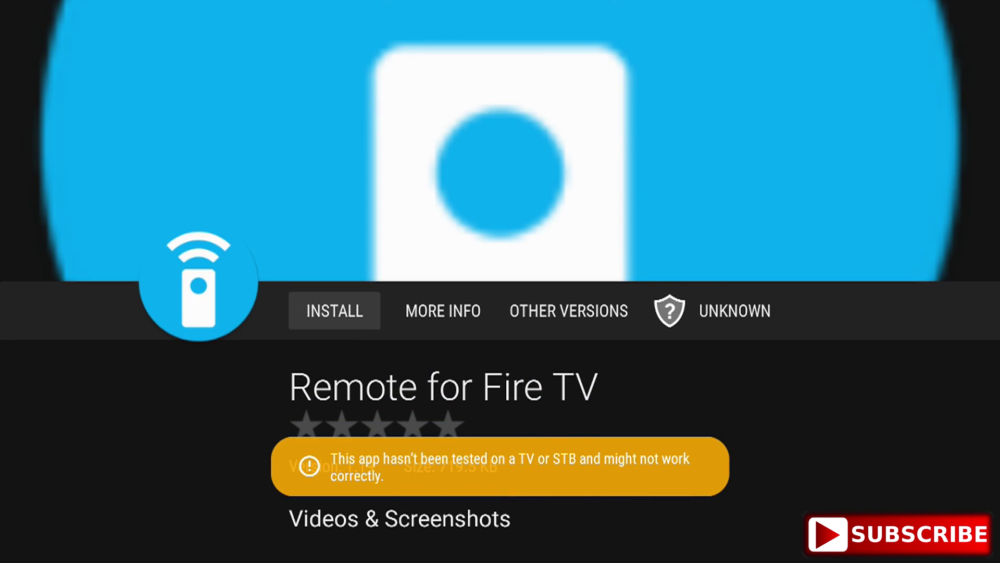
# - Start the Remote for Fire TV download and move to INSTALL in the permissions prompt
pyautogui.press('Down')
pyautogui.press('Up')
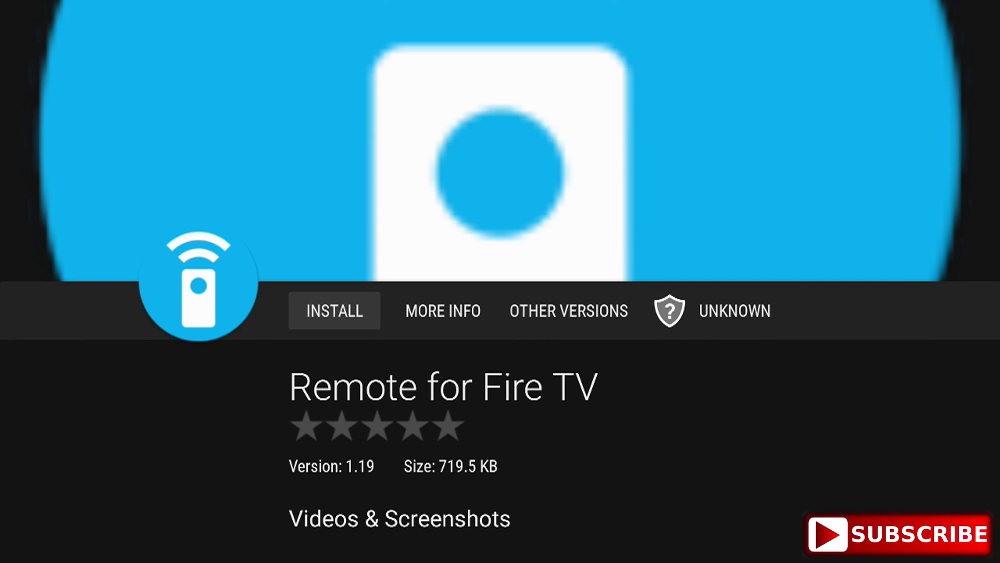
pyautogui.press('Return')
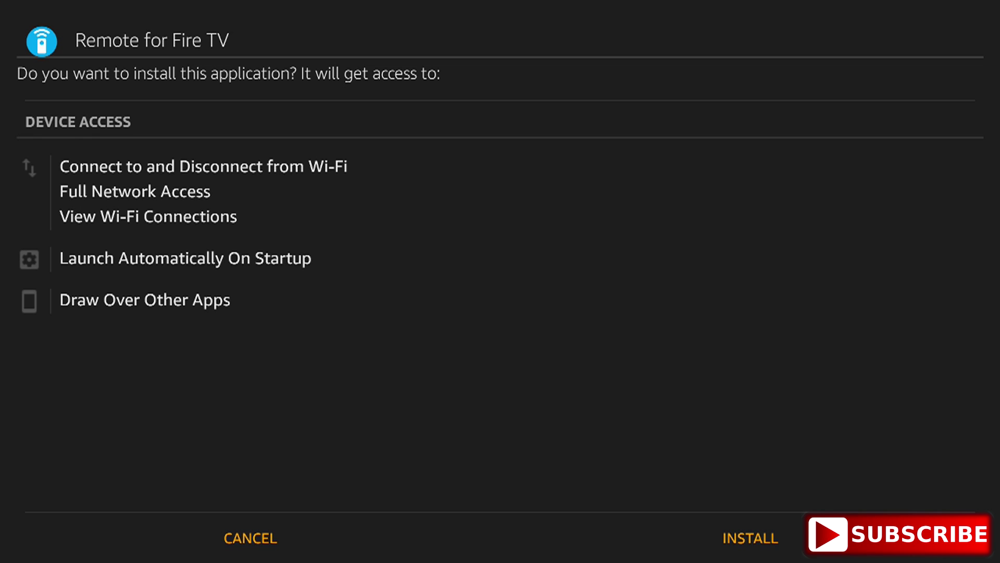
pyautogui.press('Right')
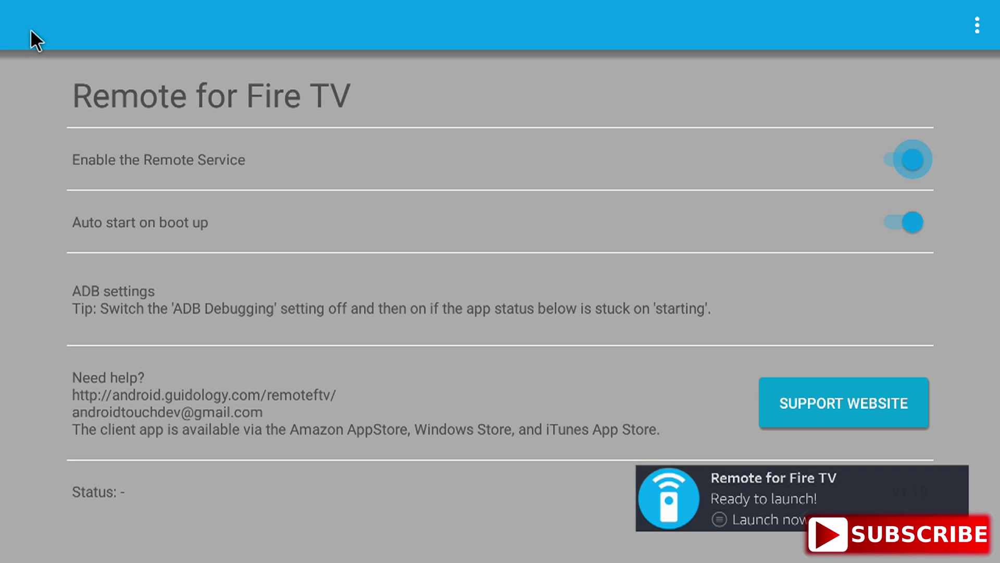
# - Switch 'Enable the Remote Service' off and back on so Status reads started, keeping Auto start on
pyautogui.press('Down')
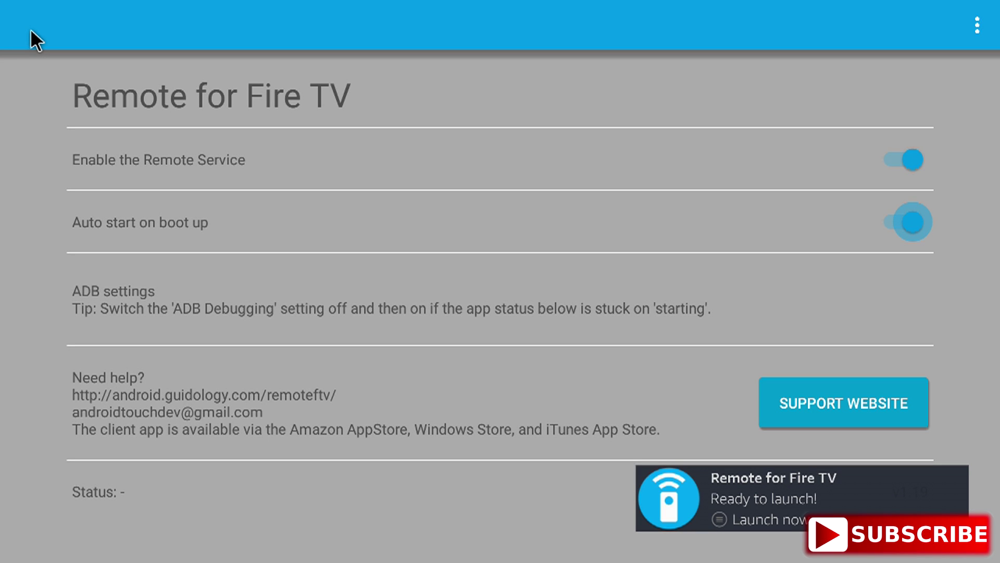
pyautogui.press('Up')
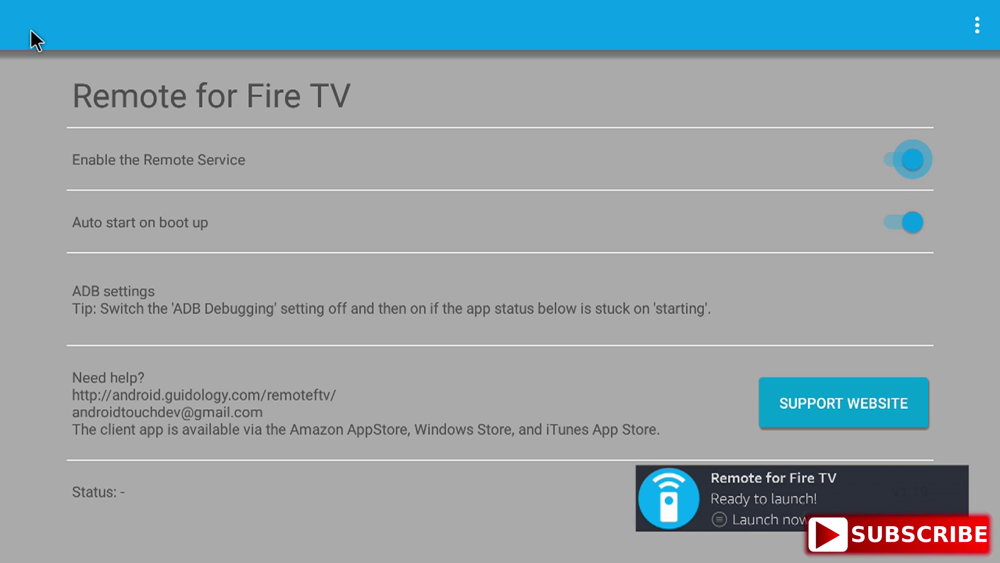
pyautogui.press('Return')
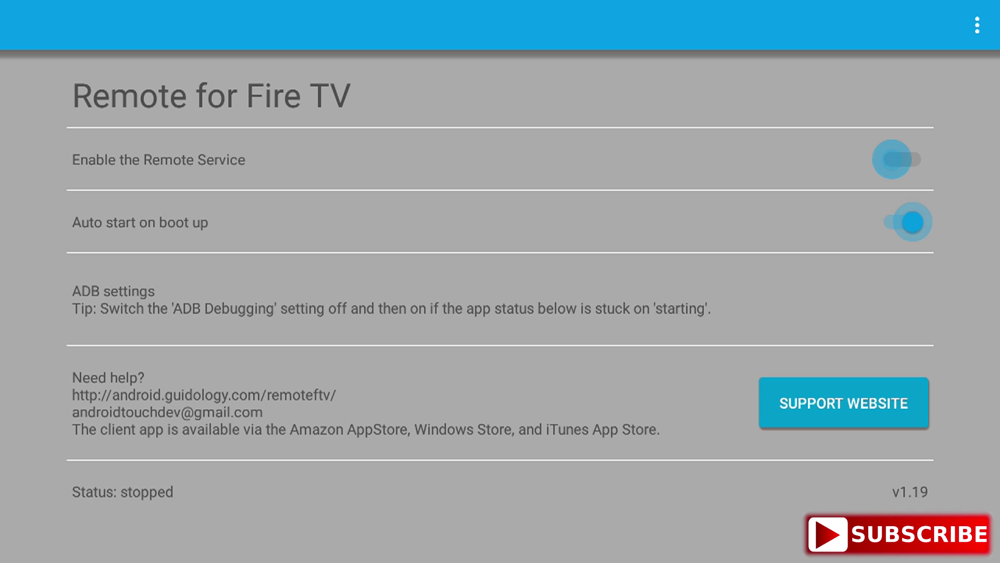
pyautogui.press('Return')
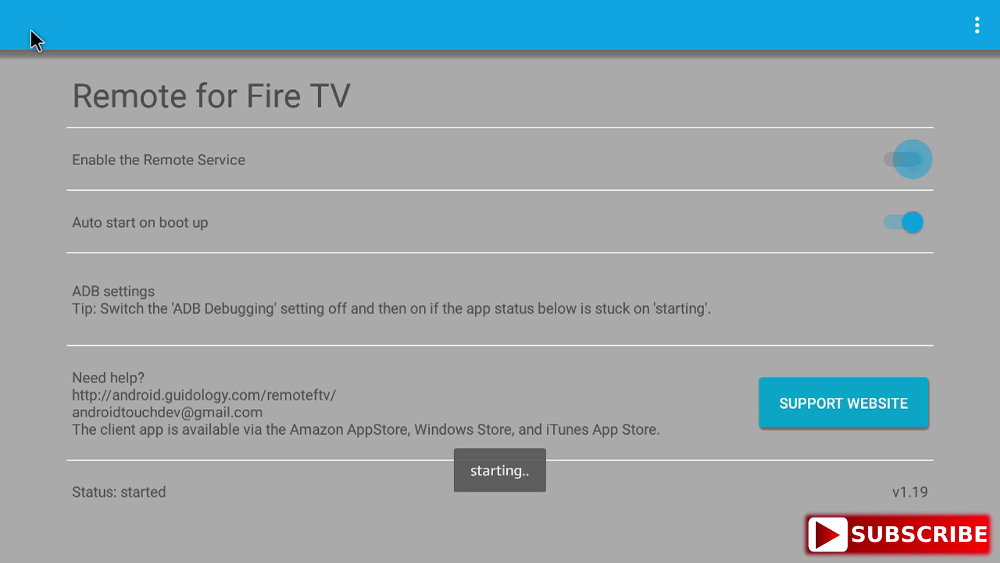
pyautogui.press('Down')
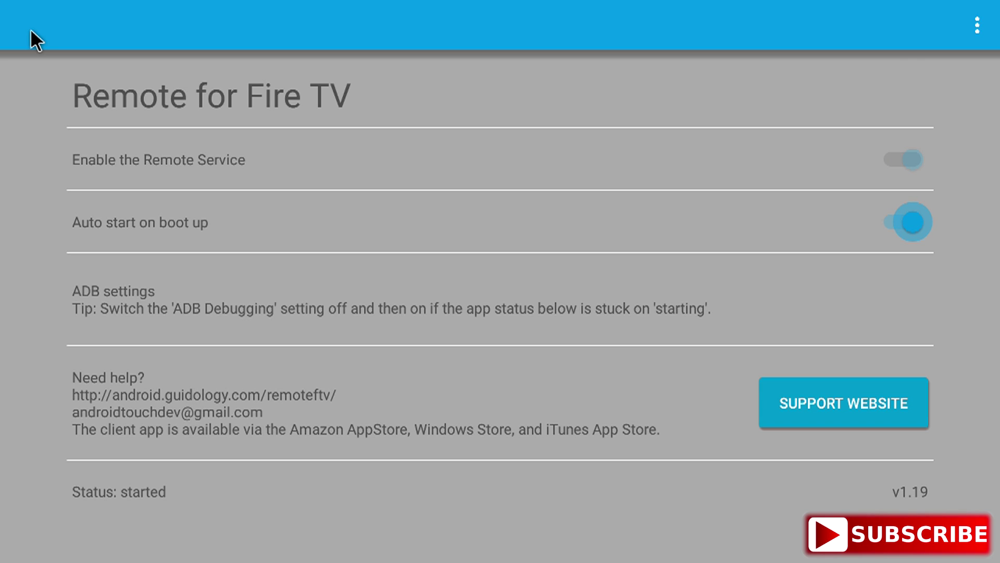
# - Back out to the installed applications list and bring up FreeFlix HQ's app options
pyautogui.press('Escape')
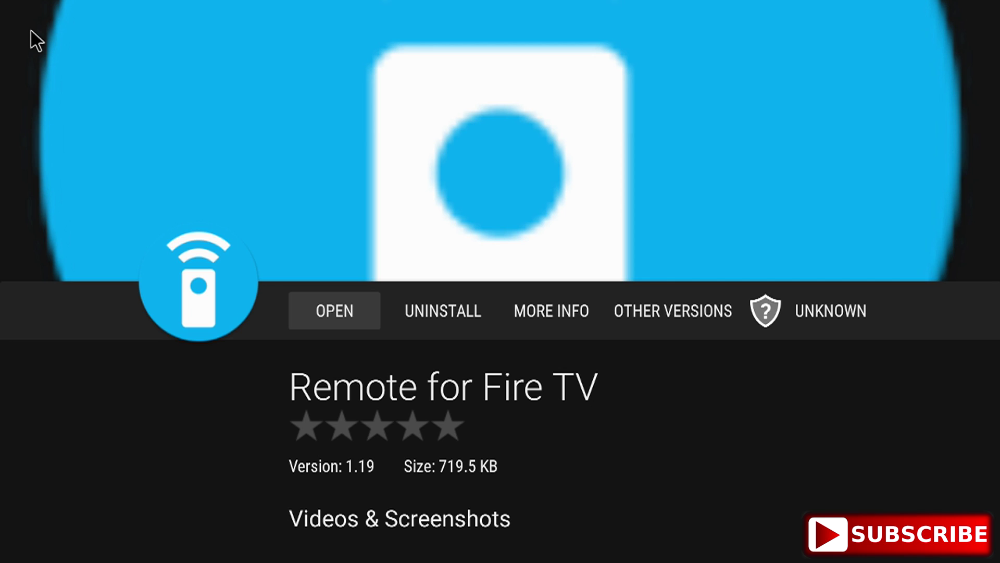
pyautogui.press('Escape')
pyautogui.press('Escape')
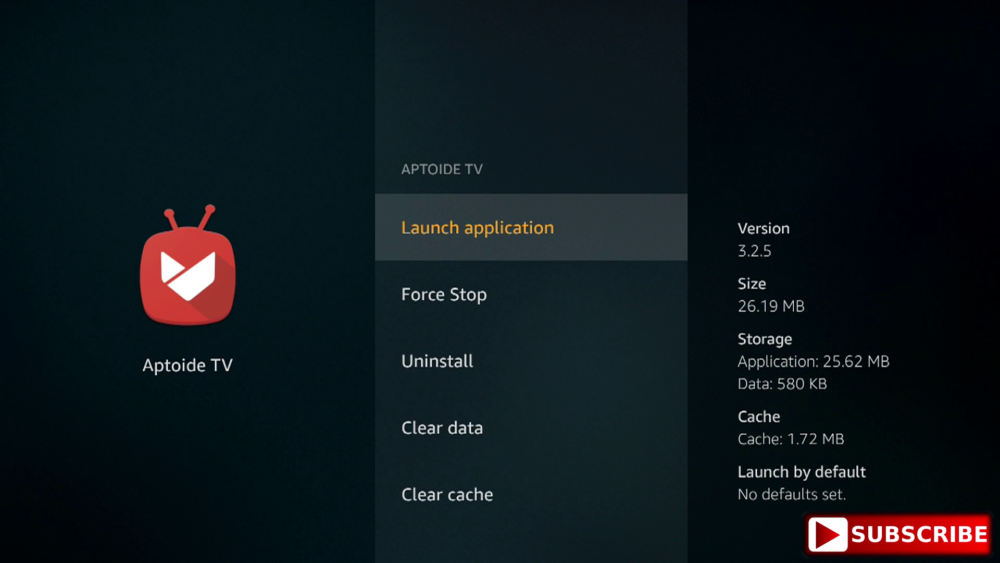
pyautogui.press('Escape')
pyautogui.press('Down')
pyautogui.press('Down')
pyautogui.press('Down')
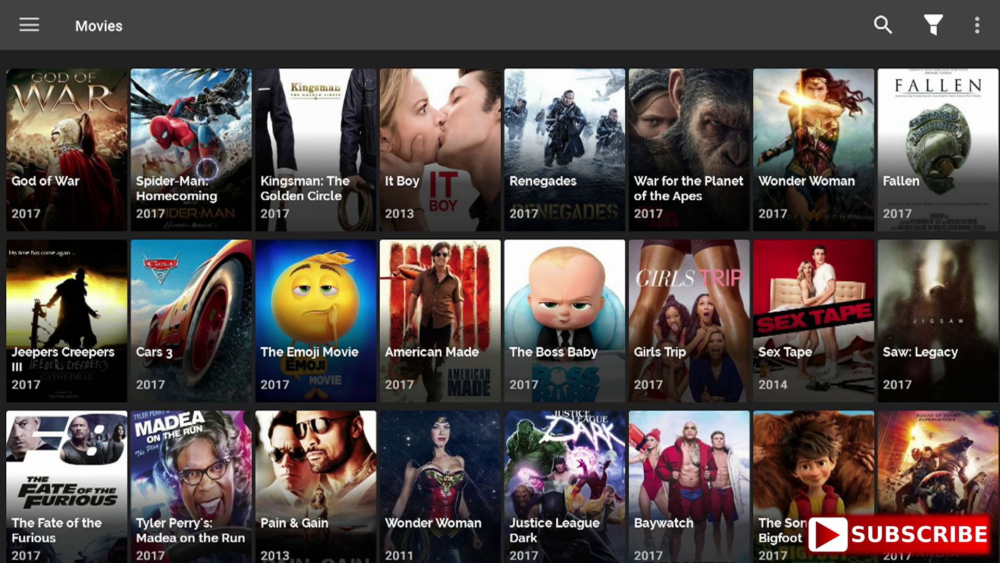
# - View the Spider-Man: Homecoming details, return to Movies, and open the navigation menu
pyautogui.click(207, 168)
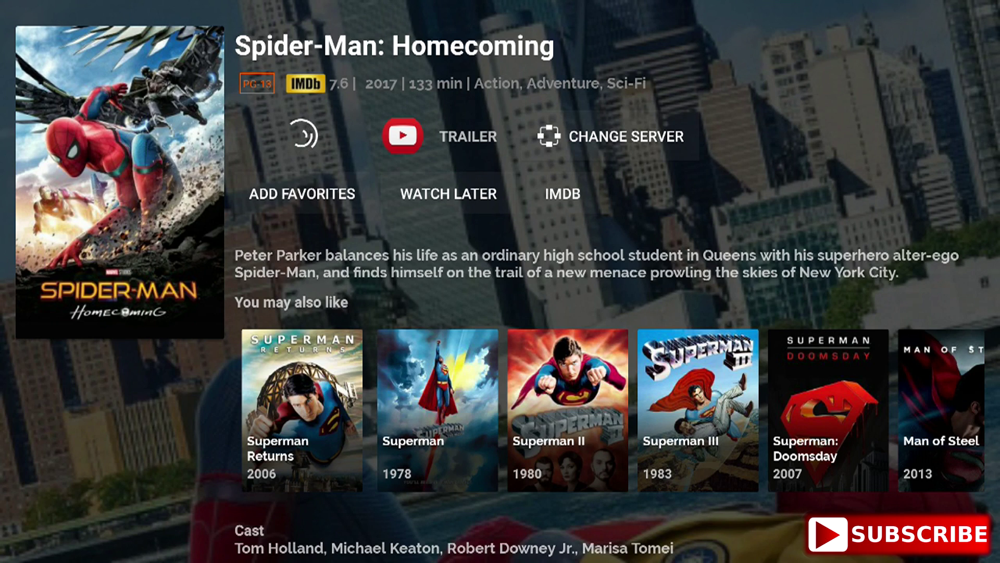
pyautogui.press('Escape')
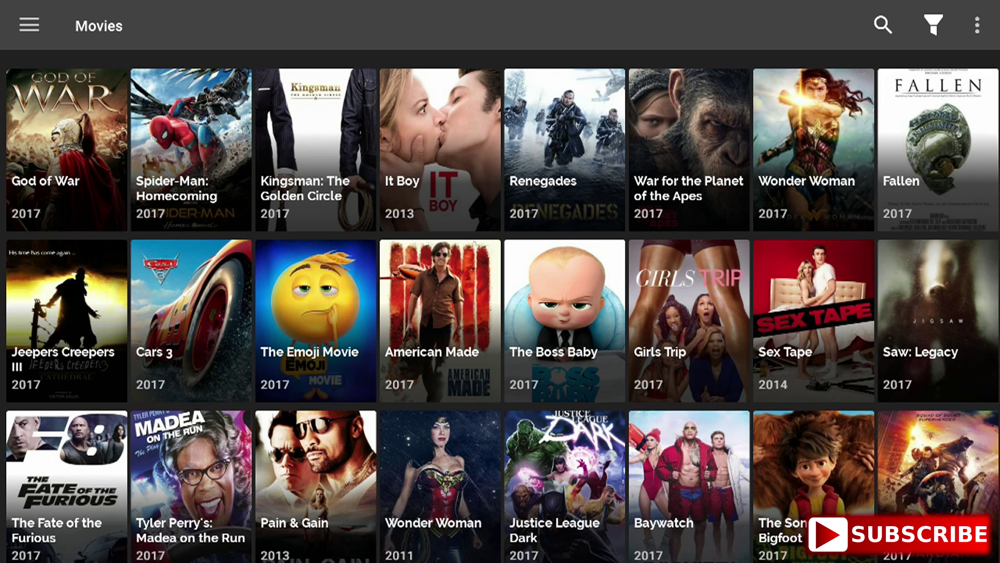
pyautogui.press('Down')
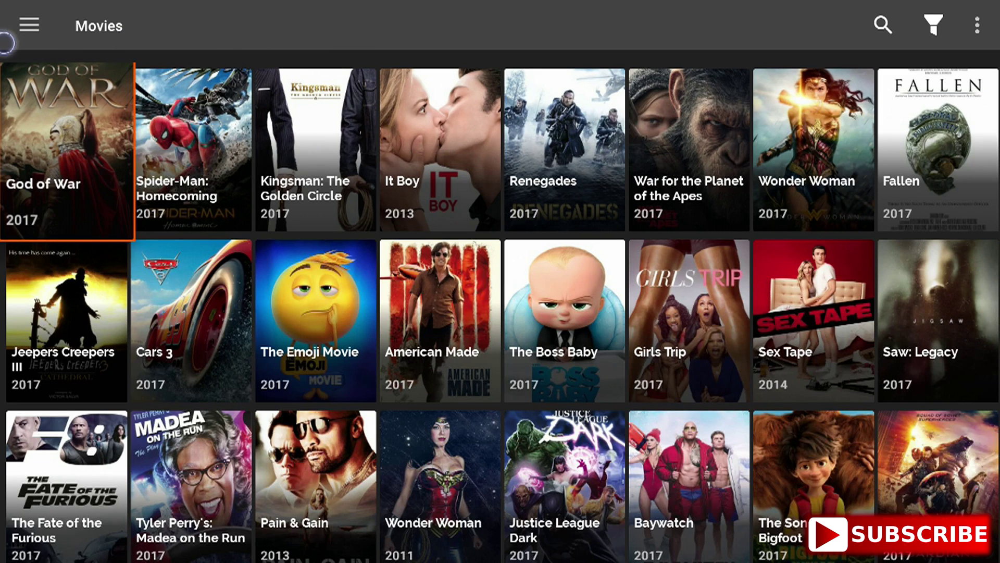
pyautogui.click(14, 32)
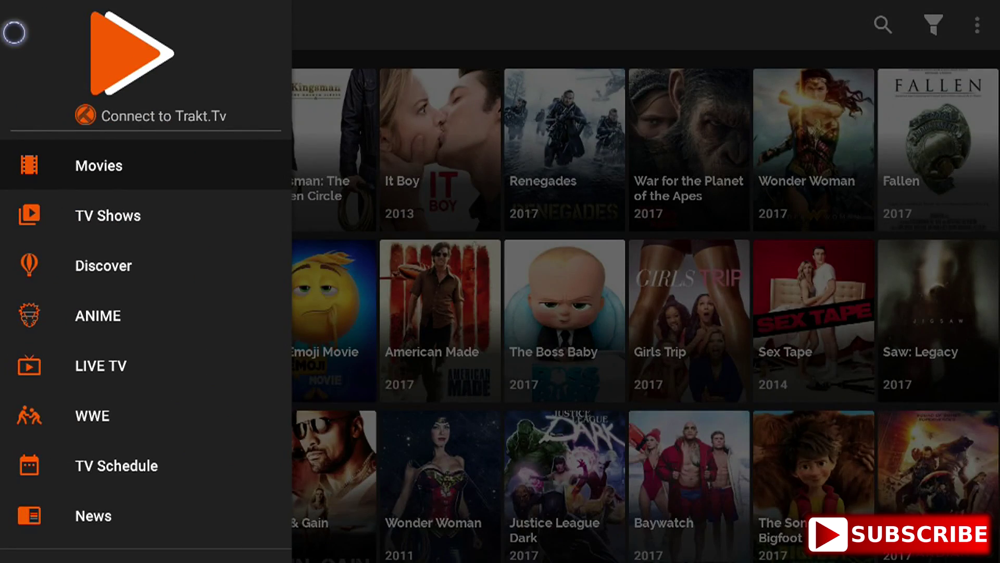